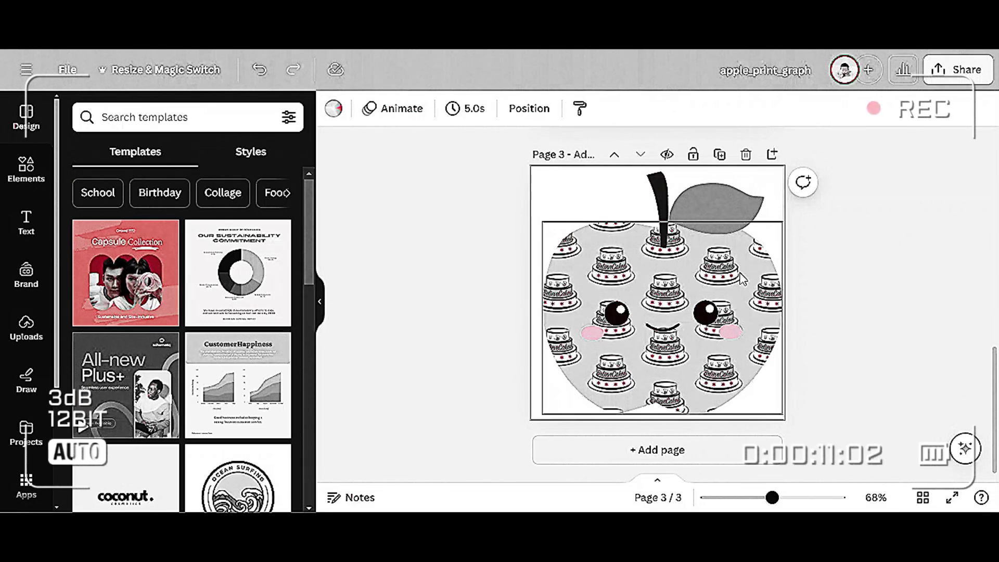
Step: Delete the cake pattern from the apple frame on page 3 and fill the frame with photos from the back to school results
click(740, 277)
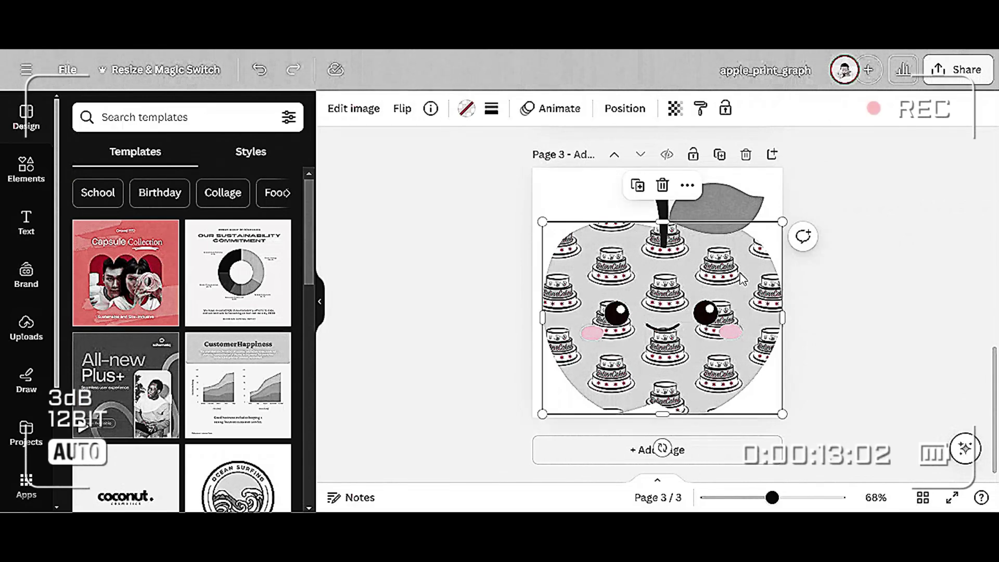
key(Delete)
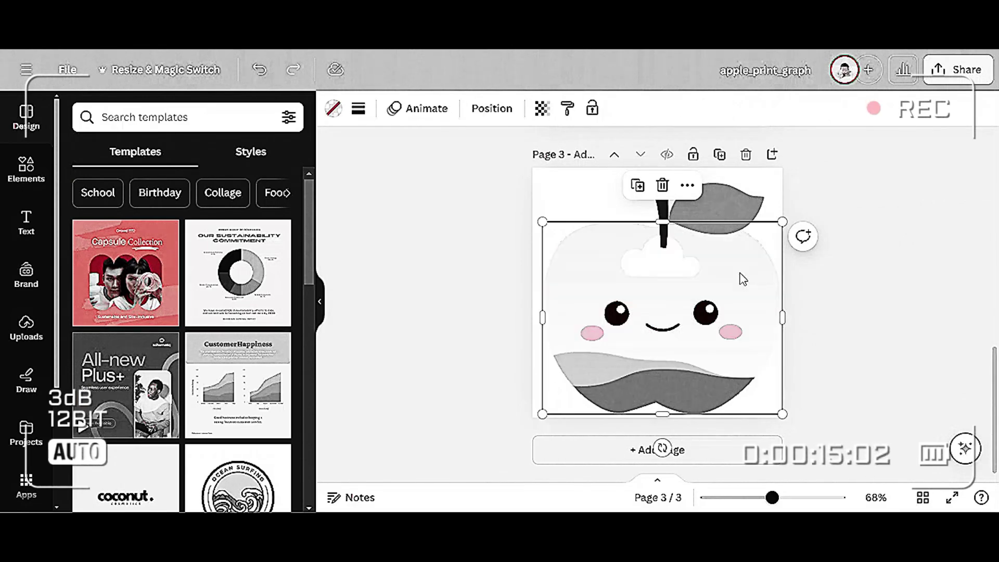
drag(217, 312, 616, 307)
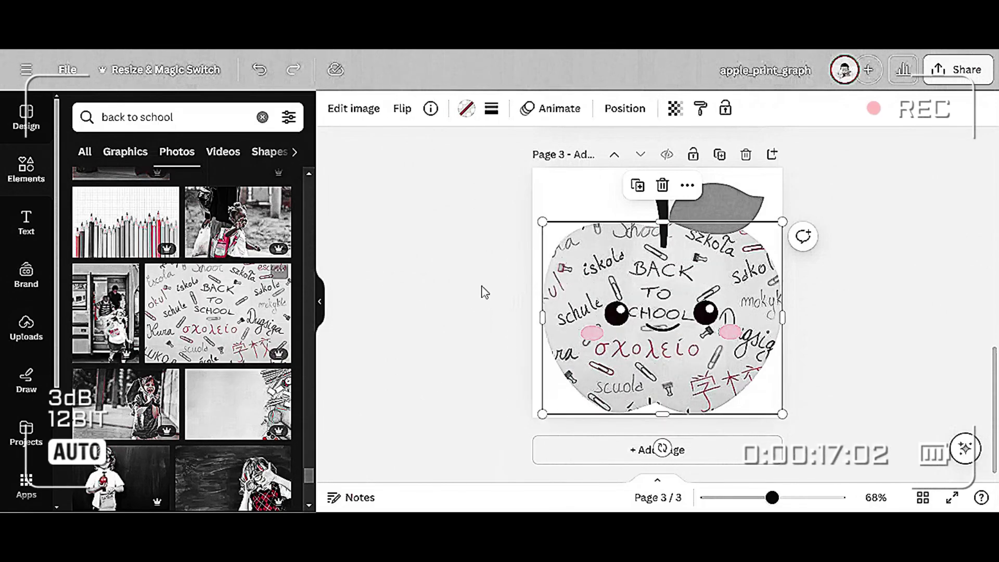
scroll(242, 374, down, 5)
drag(242, 373, 619, 335)
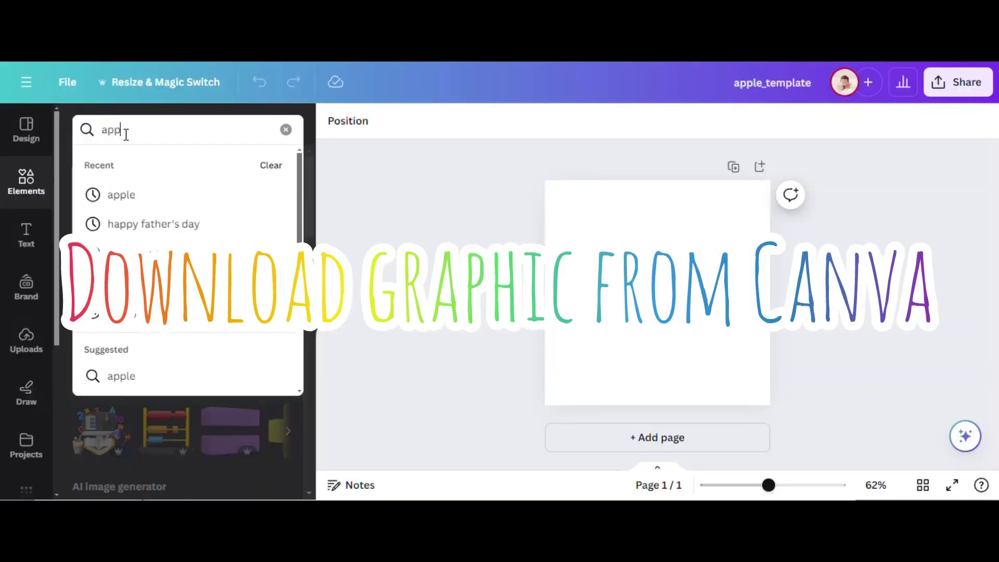
Step: Search the elements for "apple" and show all matching graphics
text(e)
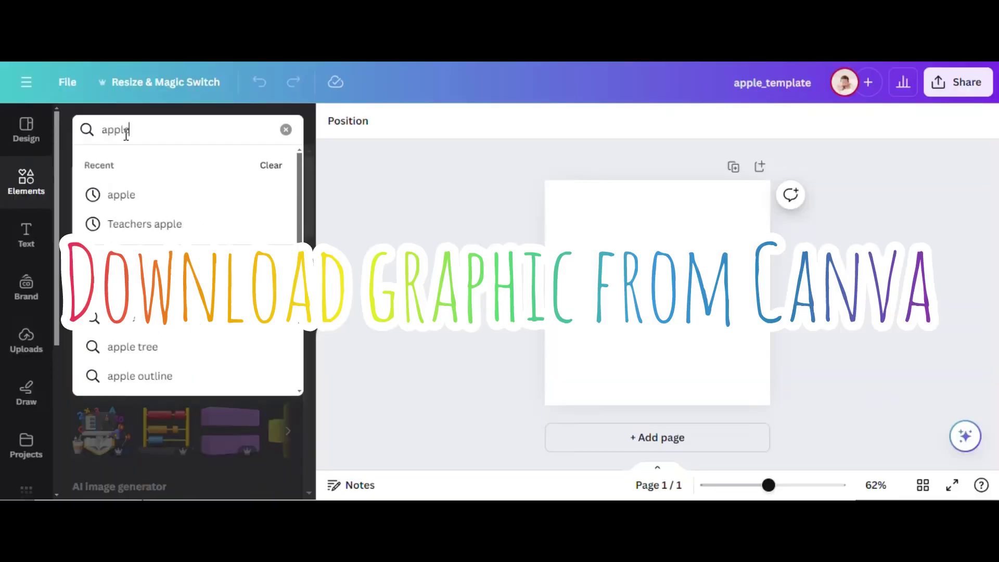
key(Return)
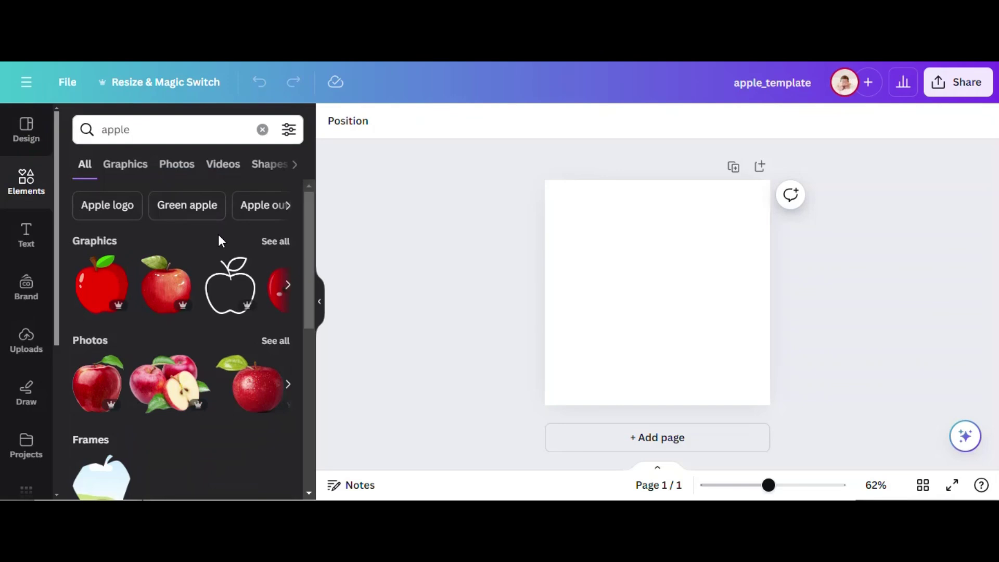
click(284, 242)
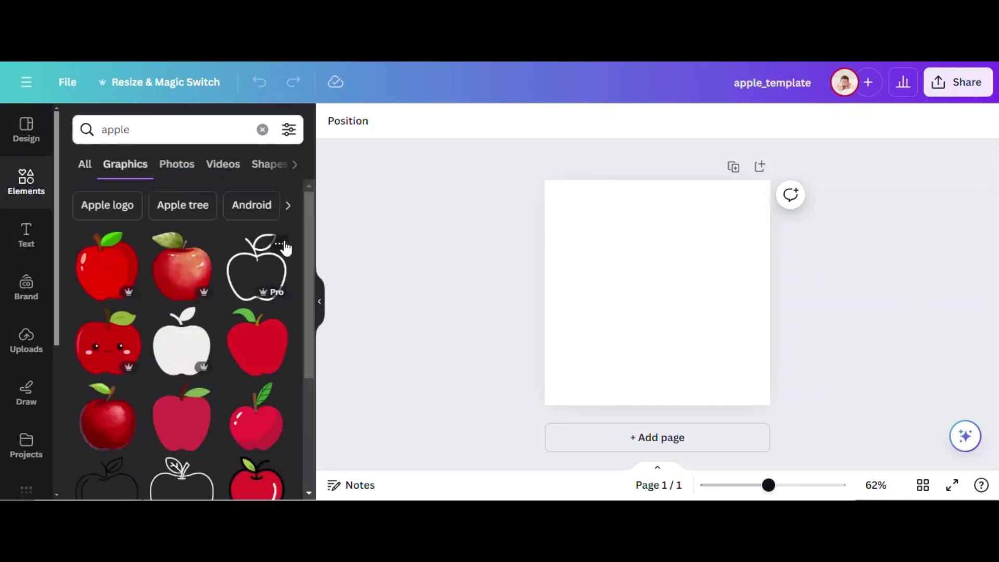
Step: Add the smiling red apple graphic with pink cheeks and enlarge it to fill the whole page
scroll(120, 235, down, 2)
click(120, 235)
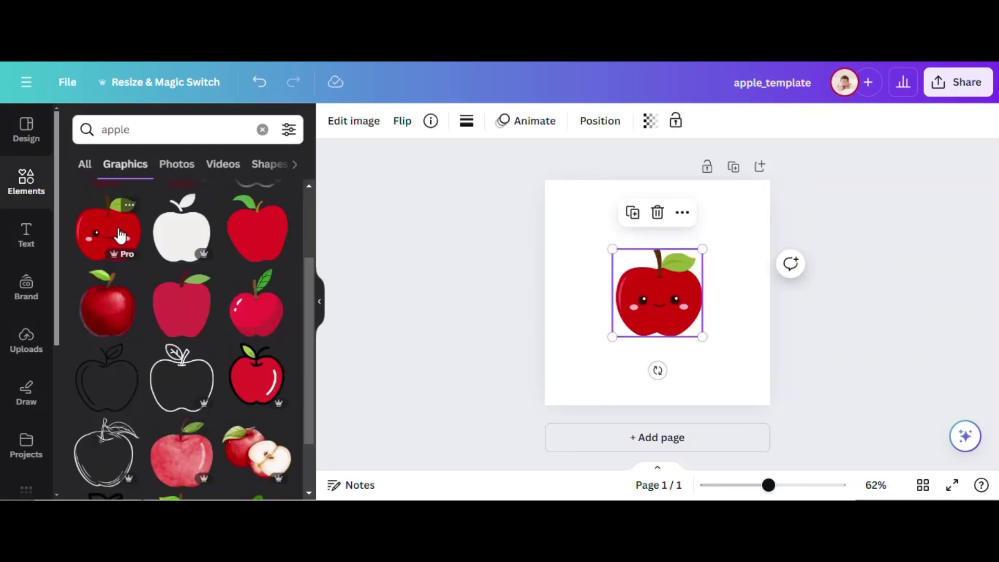
drag(614, 251, 552, 183)
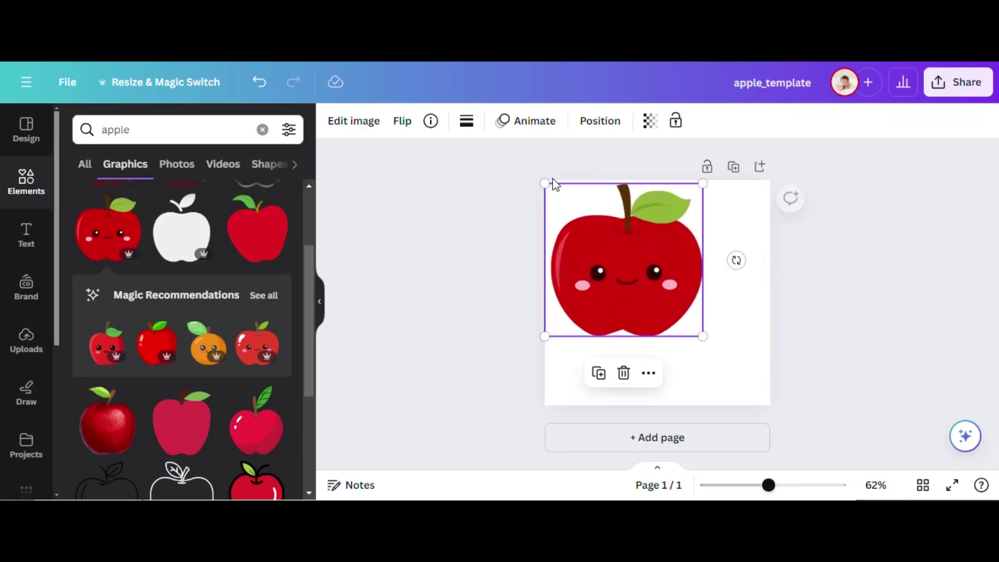
drag(702, 335, 801, 375)
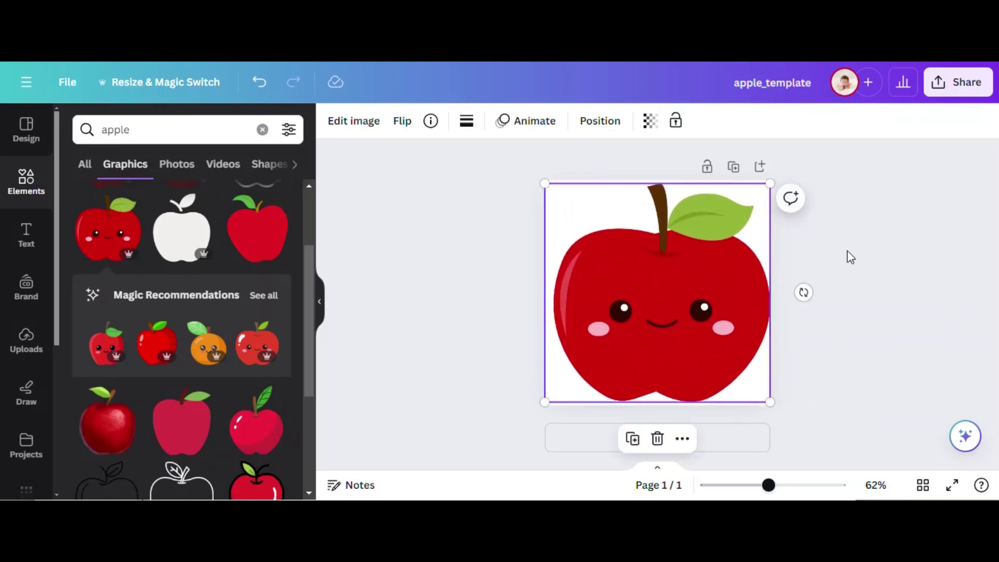
Step: Download the apple design as a PNG at size 1 with a transparent background
click(964, 86)
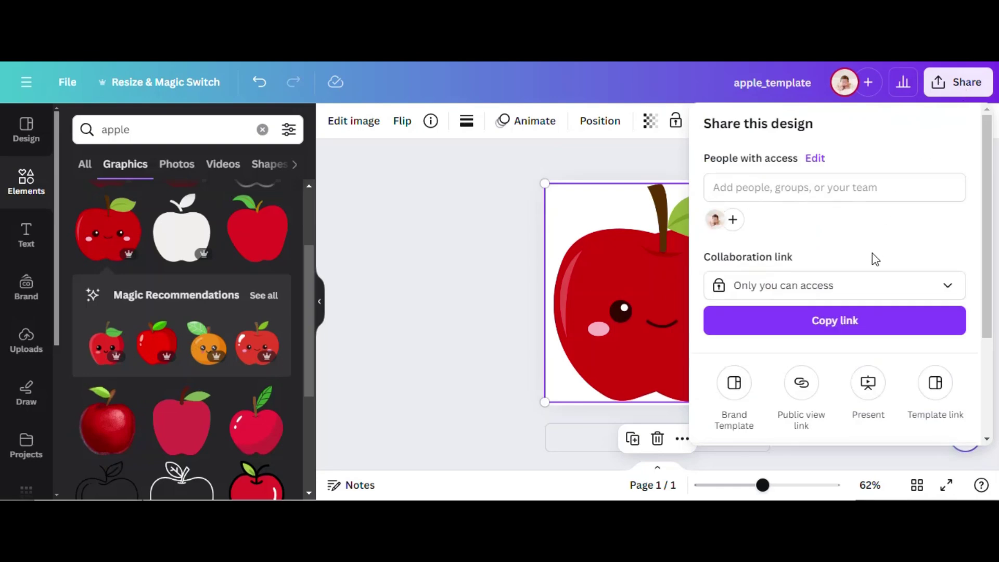
scroll(872, 253, down, 3)
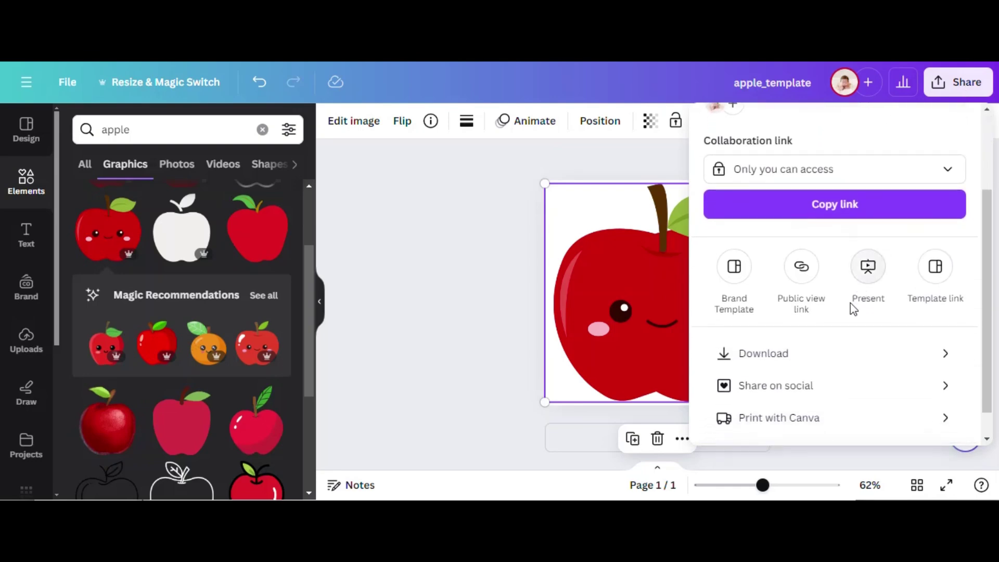
click(833, 354)
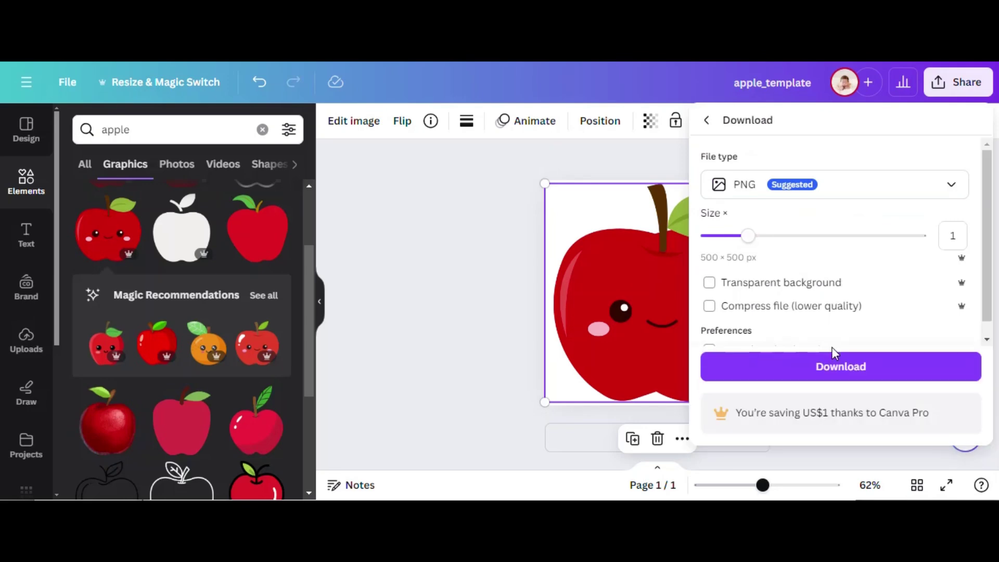
click(799, 289)
scroll(832, 333, down, 1)
click(879, 379)
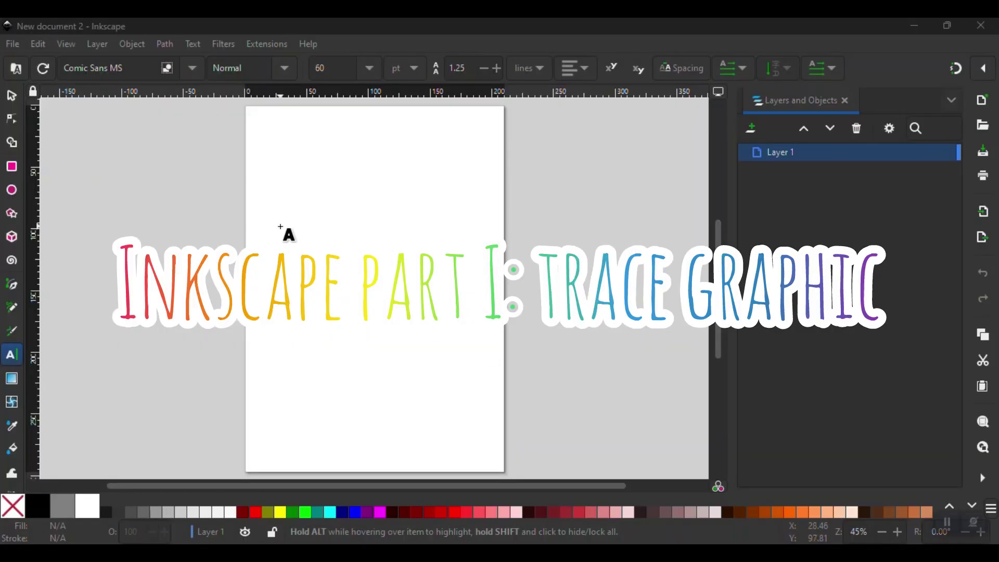
Step: Switch to Inkscape and open apple_template.png as an embedded image, with DPI from file and smooth rendering
click(13, 41)
click(52, 99)
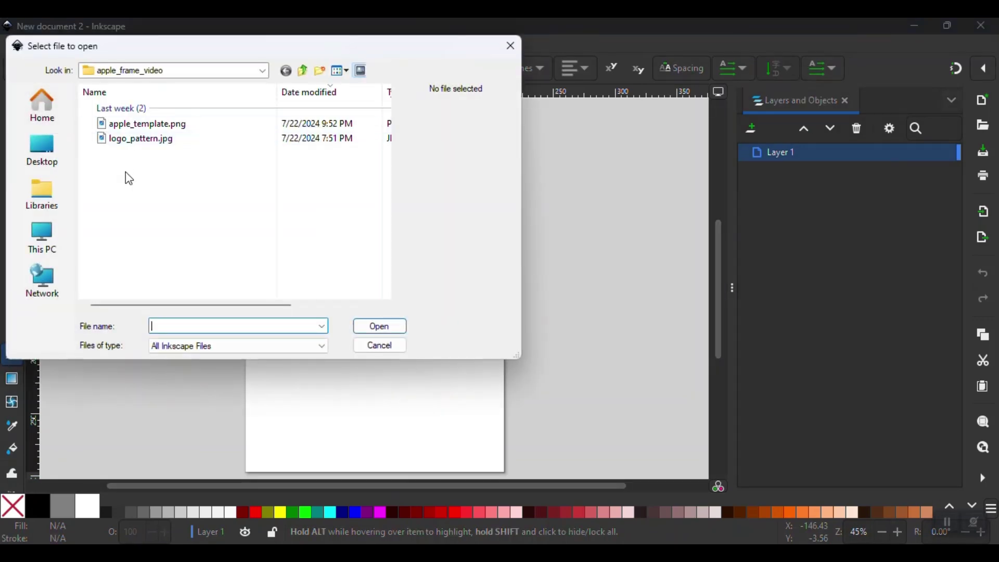
click(157, 128)
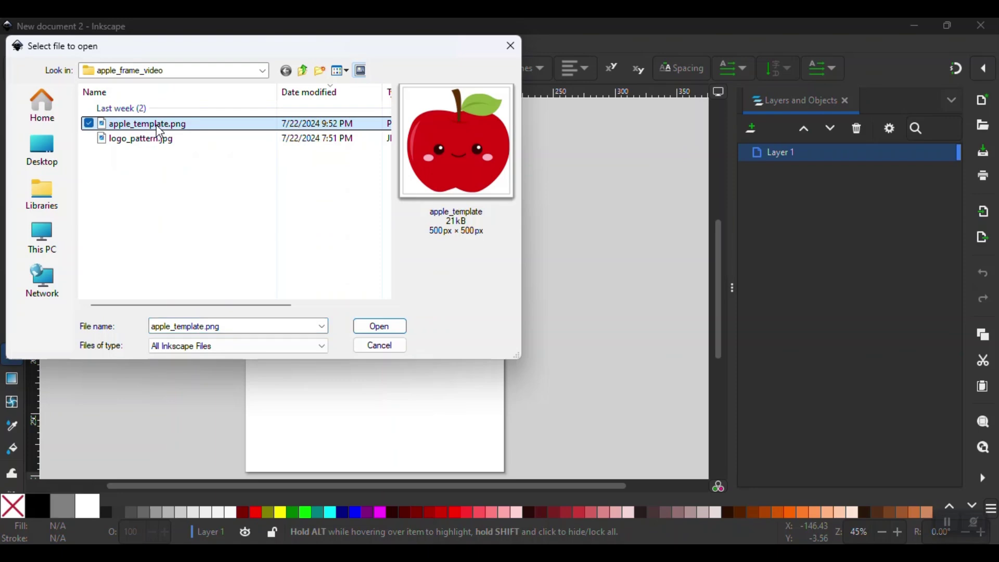
click(379, 326)
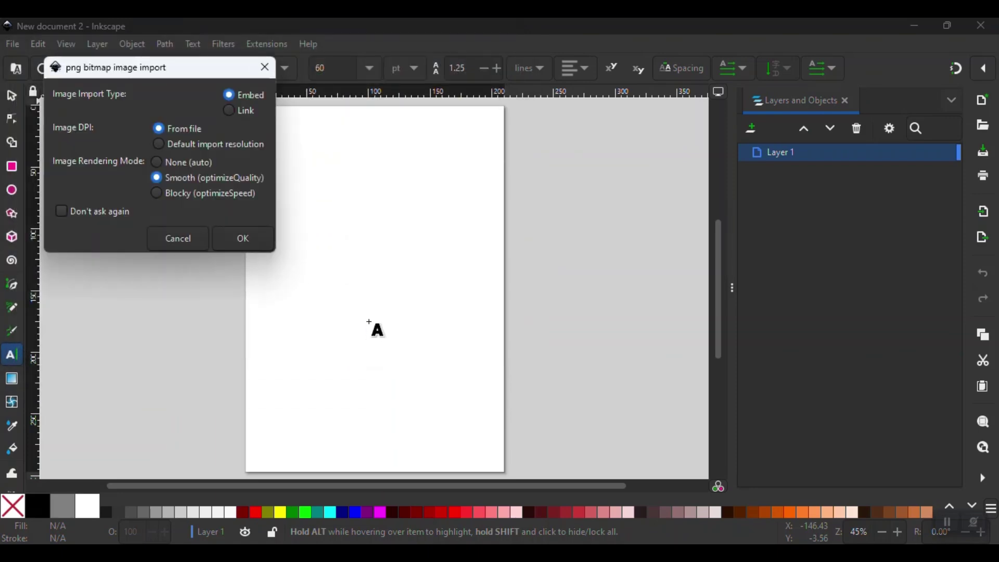
click(247, 238)
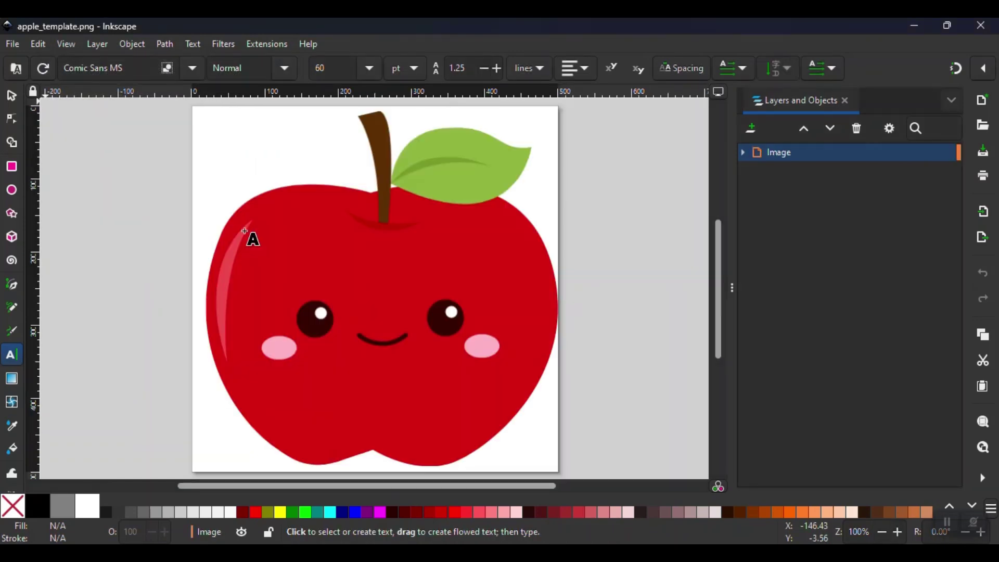
Step: Select the apple image on the canvas and start Trace Bitmap for it
key(s)
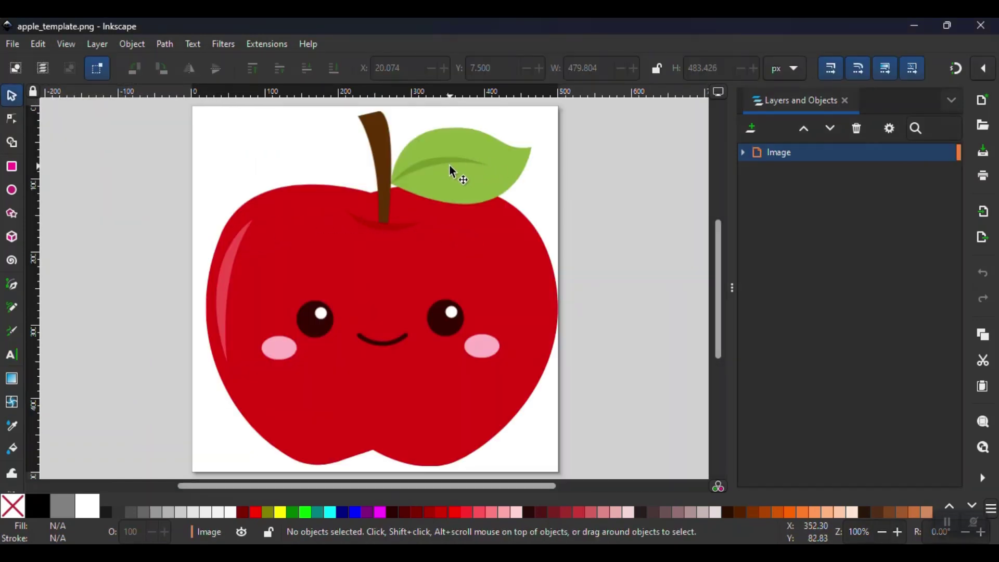
click(451, 170)
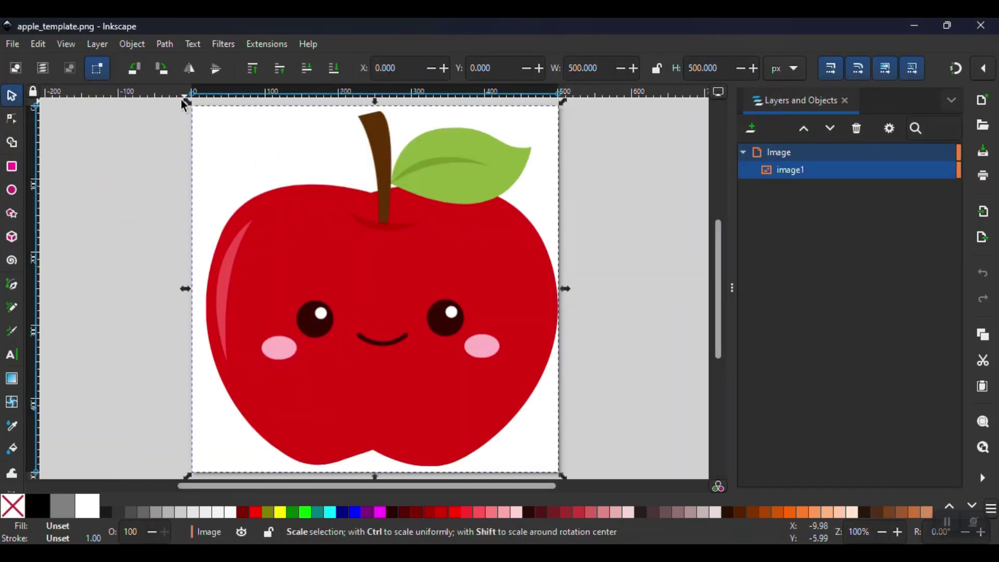
click(161, 45)
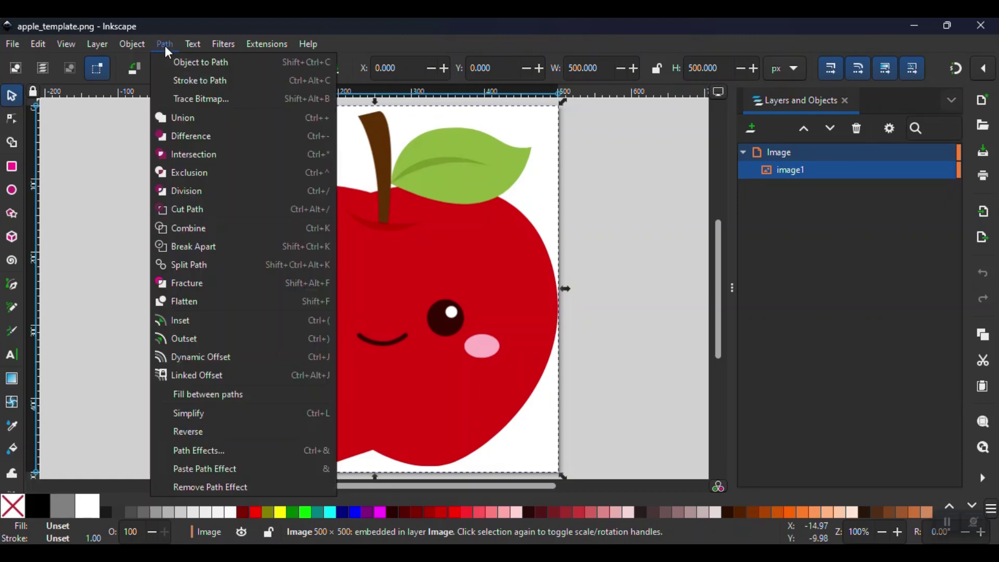
click(173, 98)
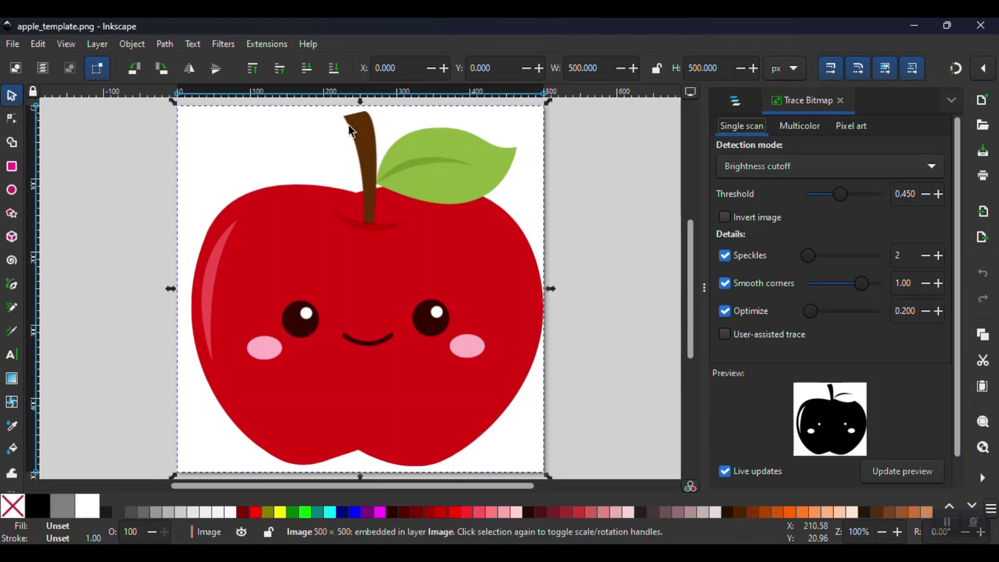
Step: Trace the apple image in Multicolor mode with Colors detection and 8 scans
click(800, 127)
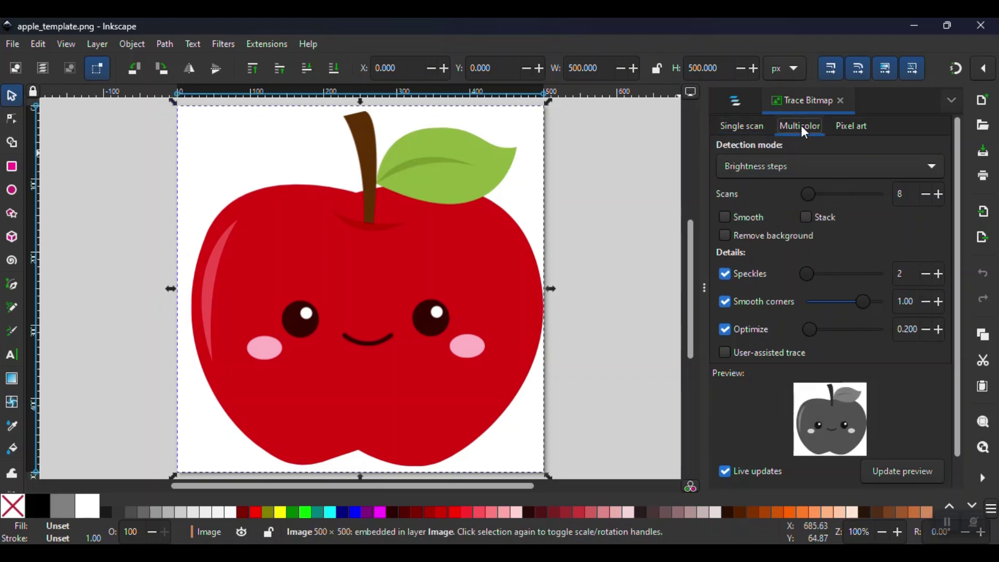
click(804, 165)
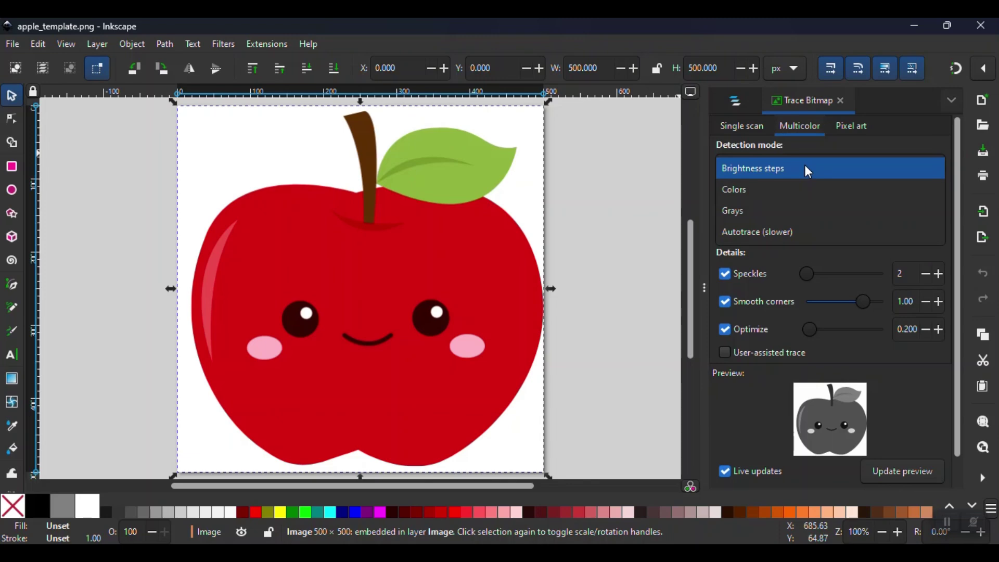
click(765, 188)
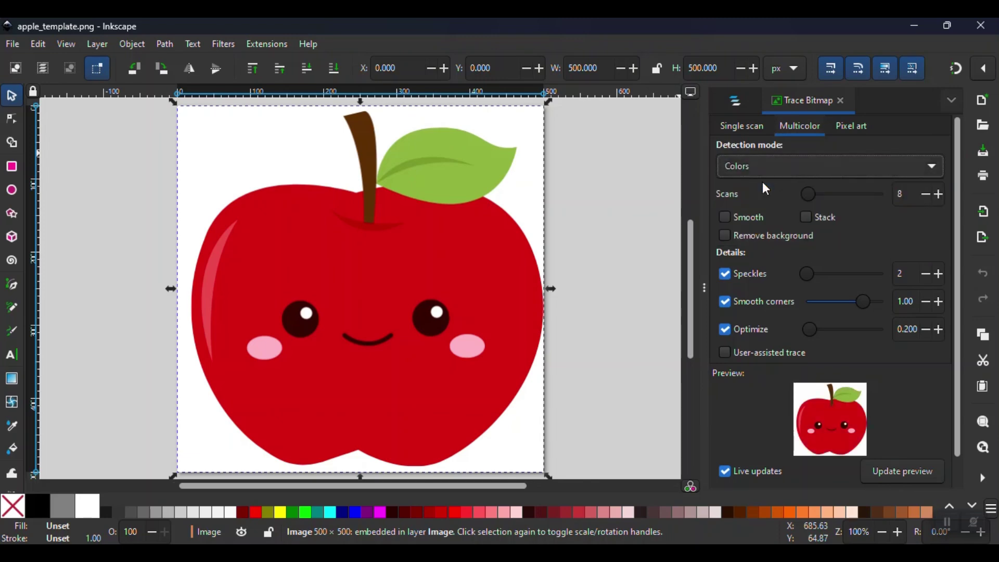
click(898, 193)
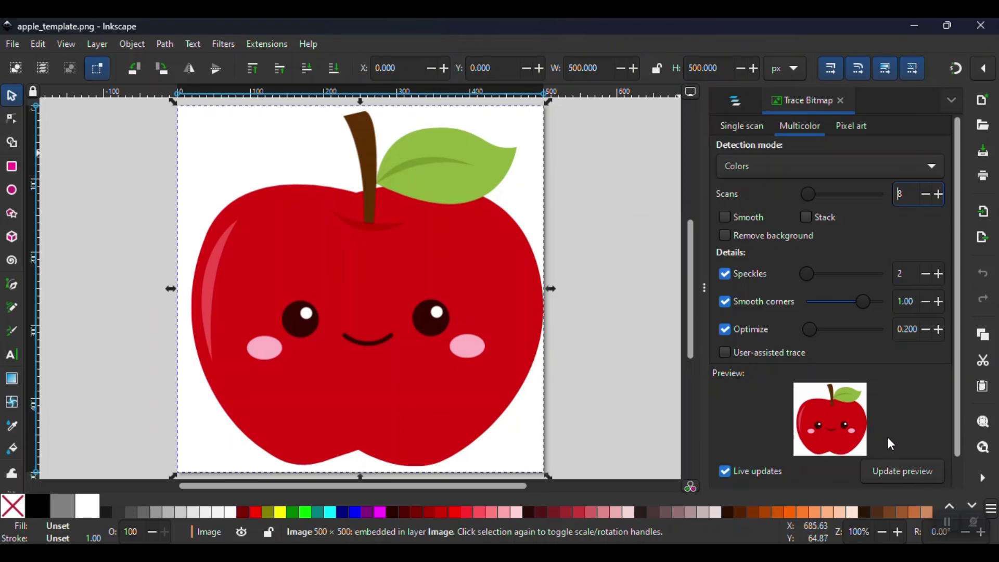
scroll(888, 435, down, 2)
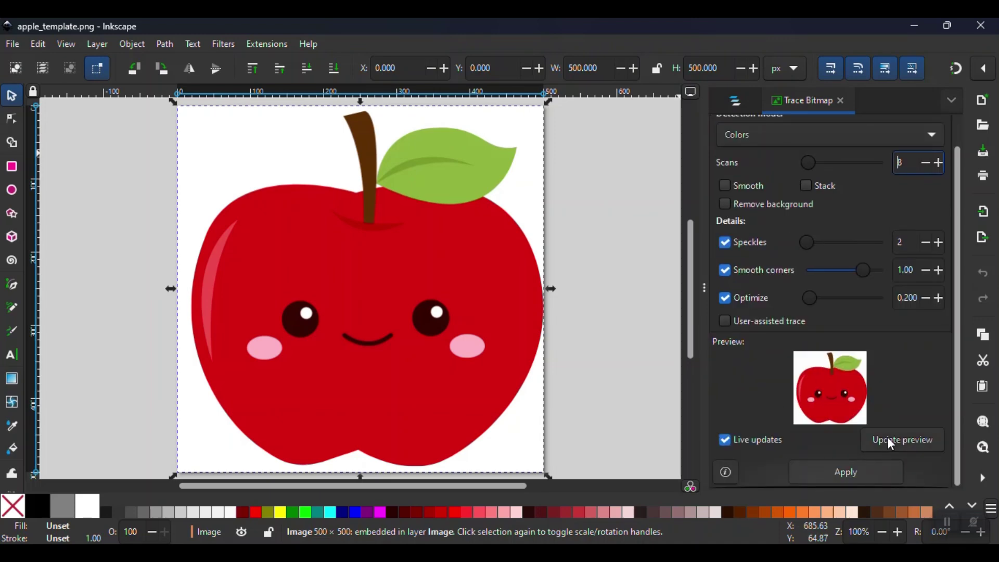
click(853, 472)
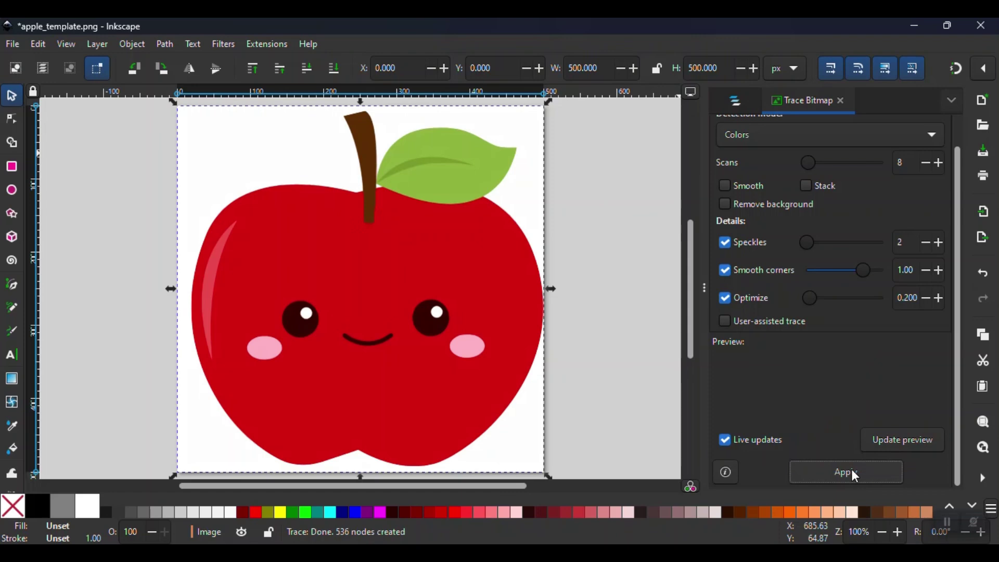
Step: Expand the traced group g2 in the object list and delete the original bitmap image1
click(737, 103)
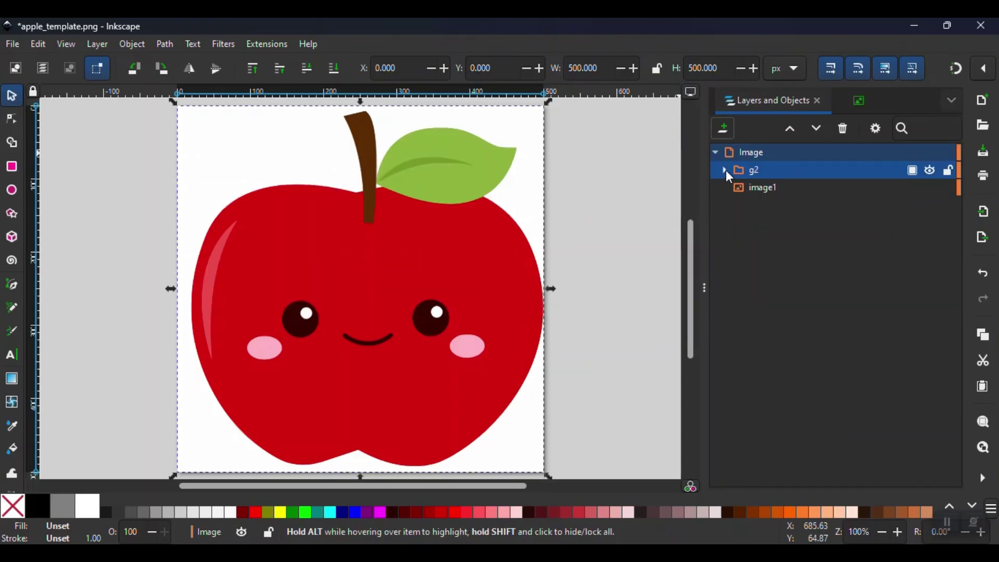
click(725, 170)
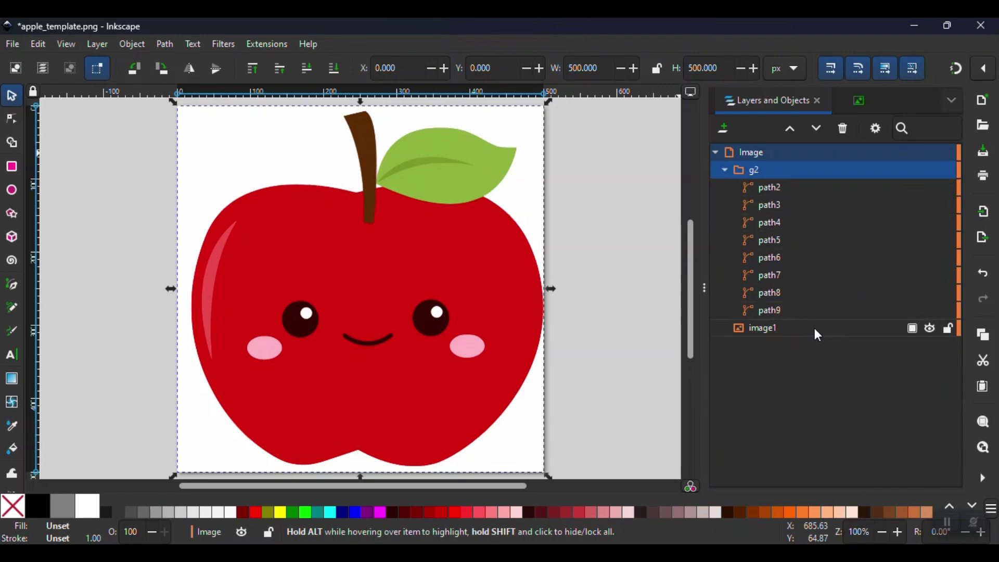
click(872, 328)
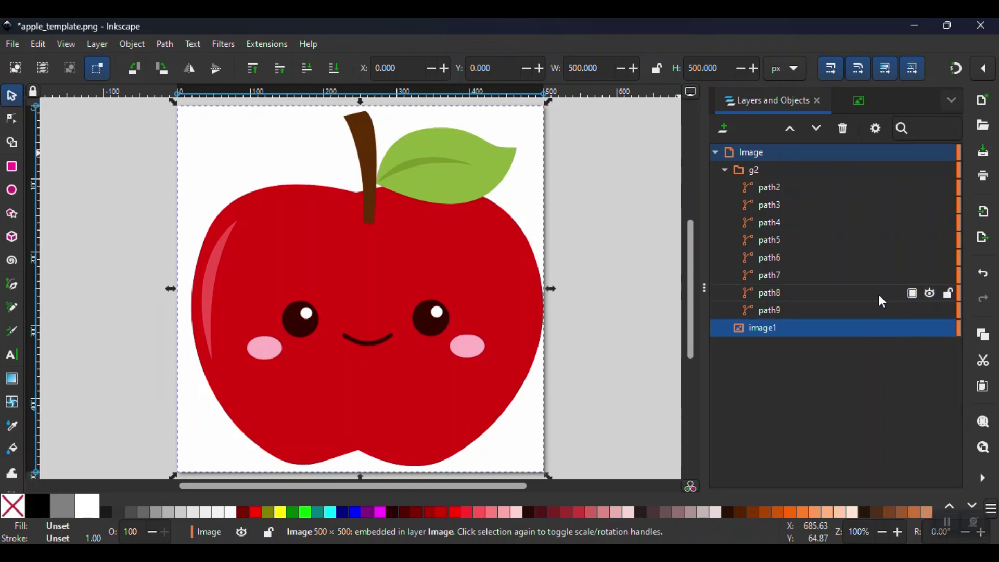
click(847, 129)
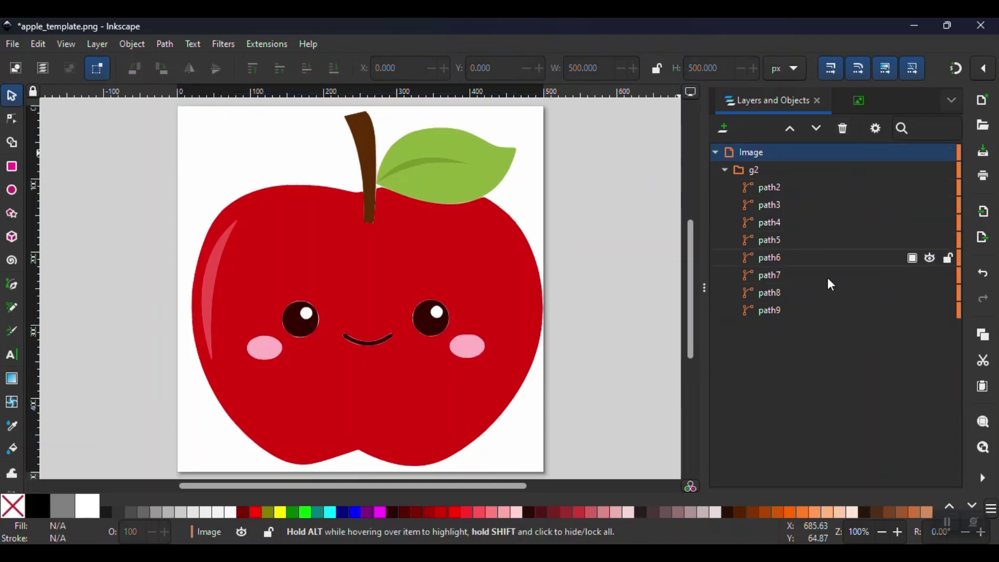
Step: Select path2 in the traced group and toggle its visibility off and on to identify its part of the apple
click(852, 191)
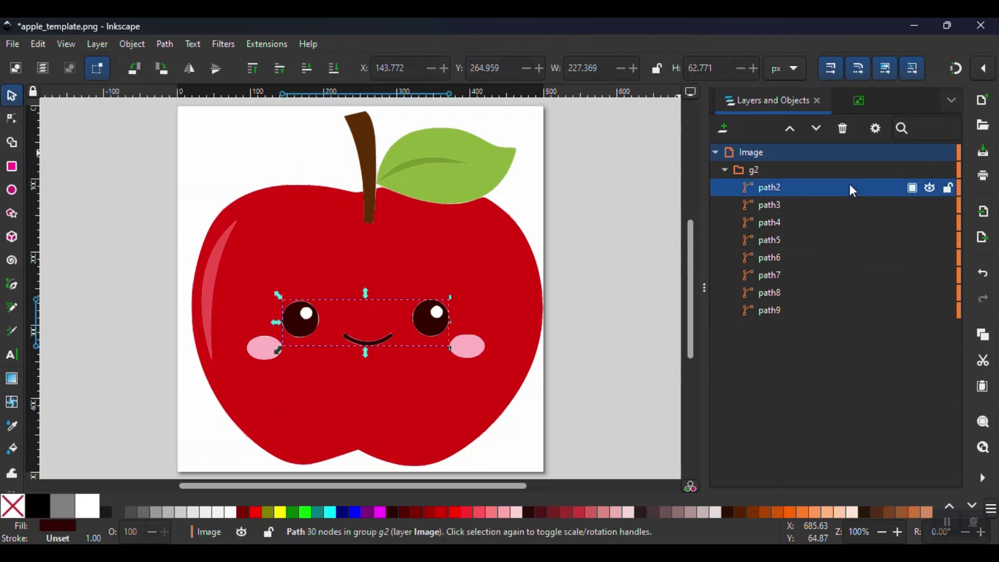
click(929, 188)
click(929, 188)
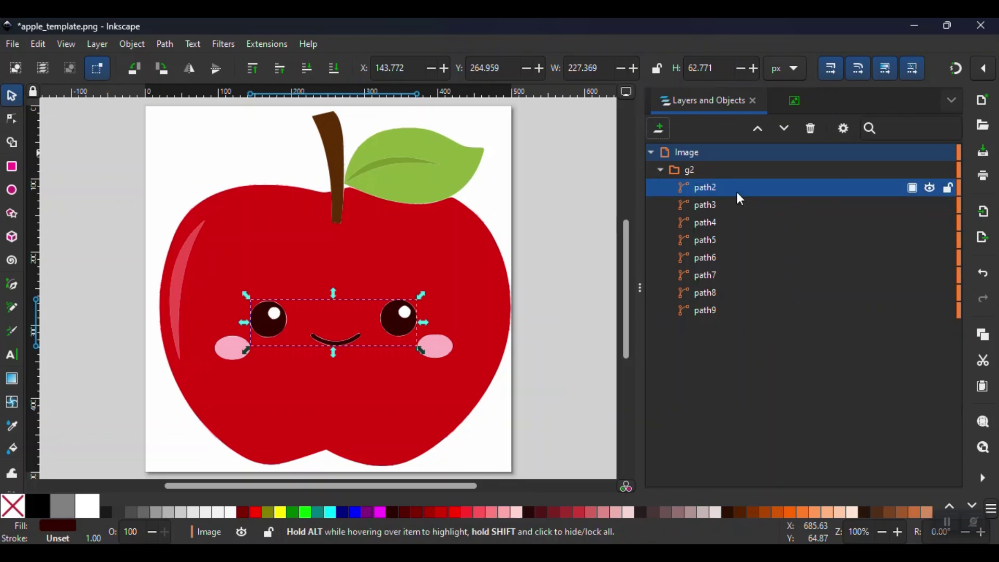
Step: Change the ID of path2, the eyes and mouth, to emoji_face in its object properties
right_click(743, 194)
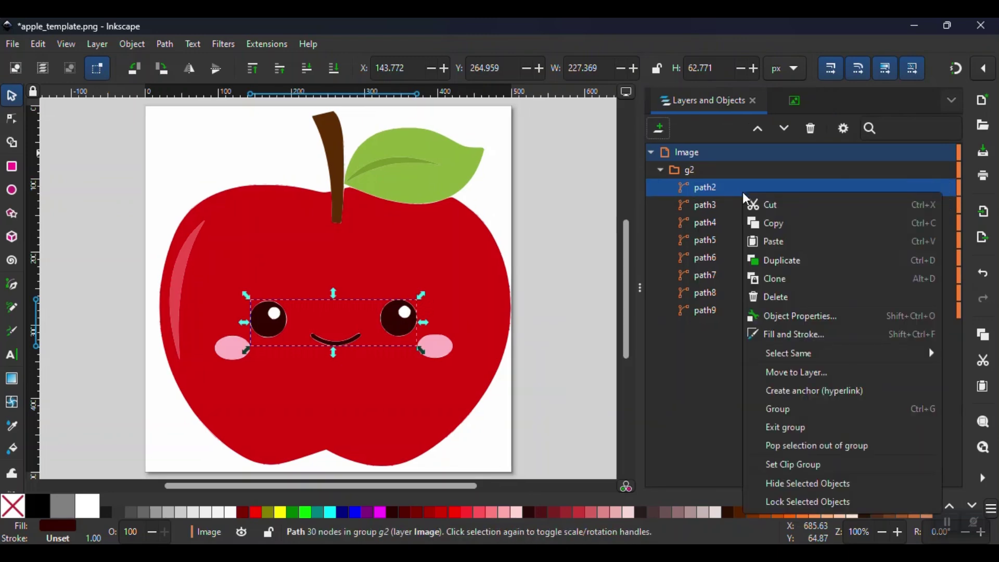
click(802, 316)
text(emoji)
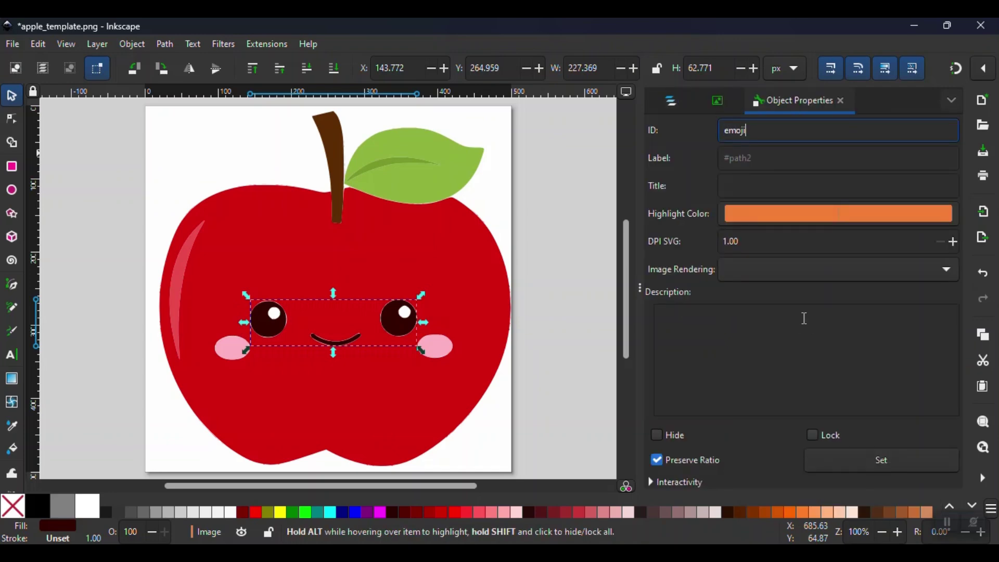
text( face)
click(840, 100)
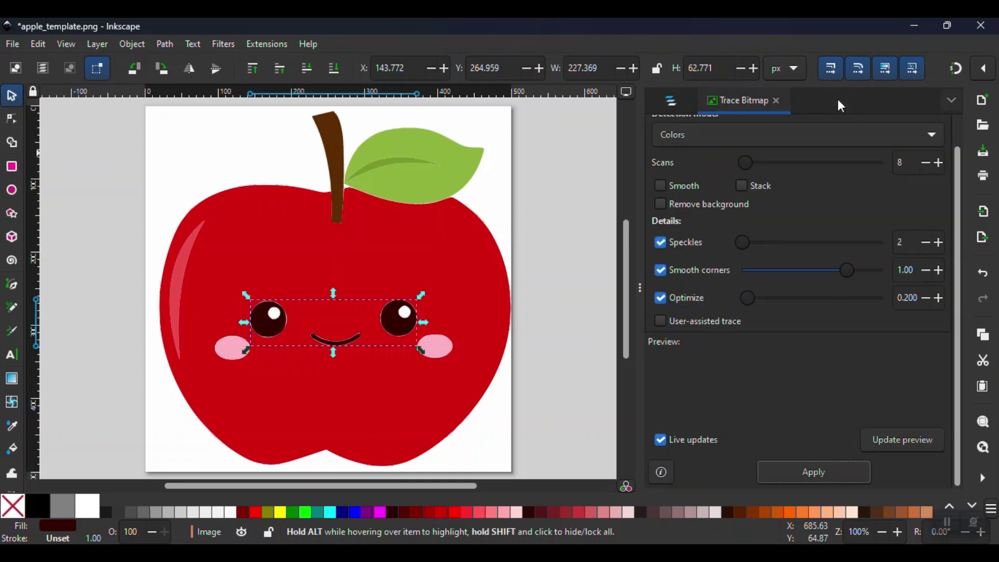
click(679, 99)
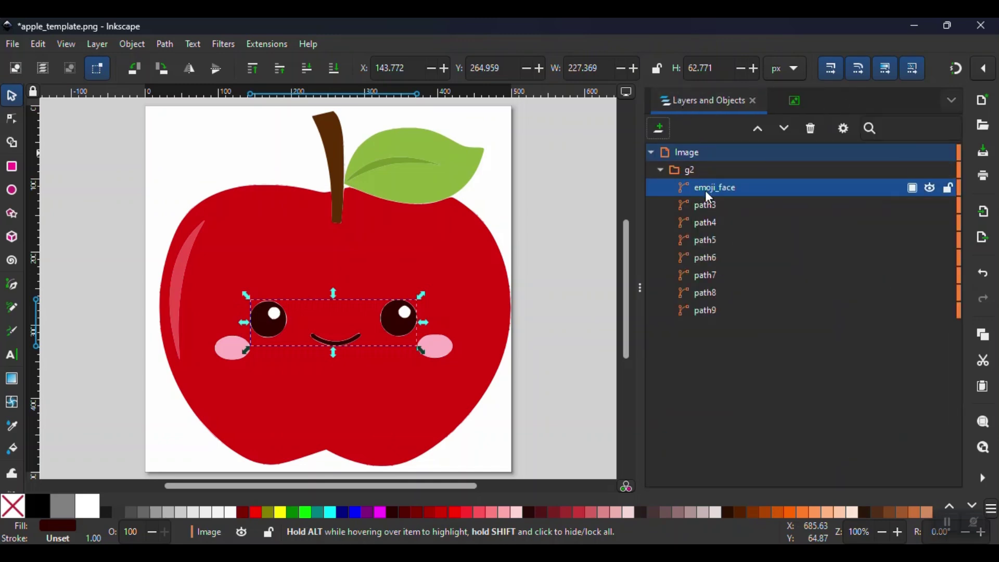
Step: Toggle path3's visibility off and on to identify its part of the apple, and set its ID to stem
click(706, 208)
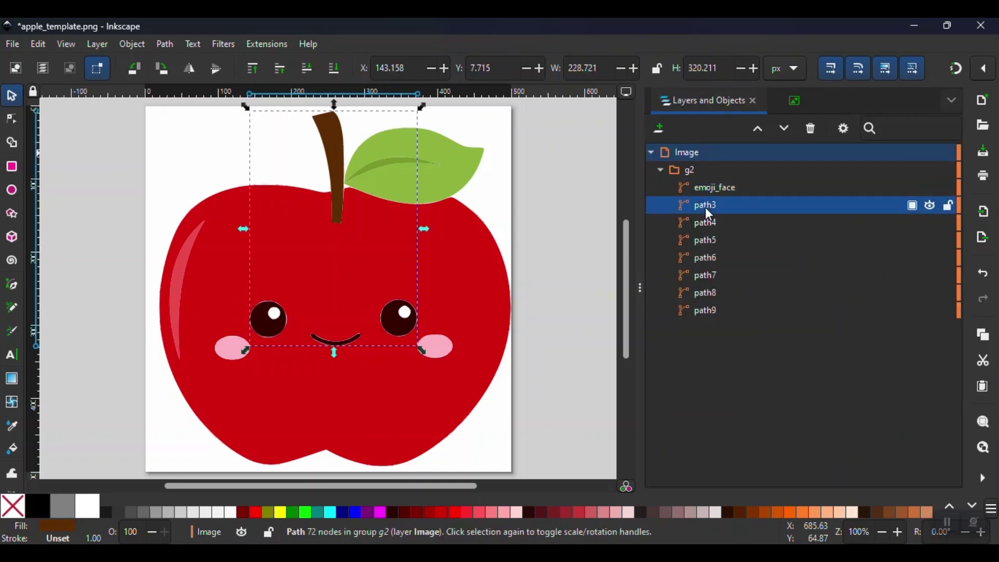
click(929, 203)
click(928, 203)
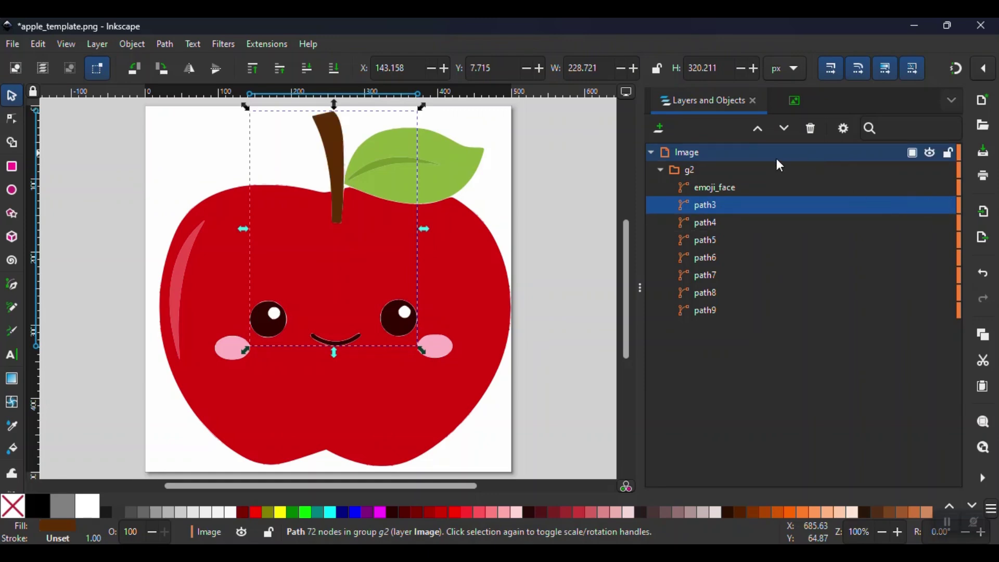
right_click(714, 205)
click(773, 326)
text(s)
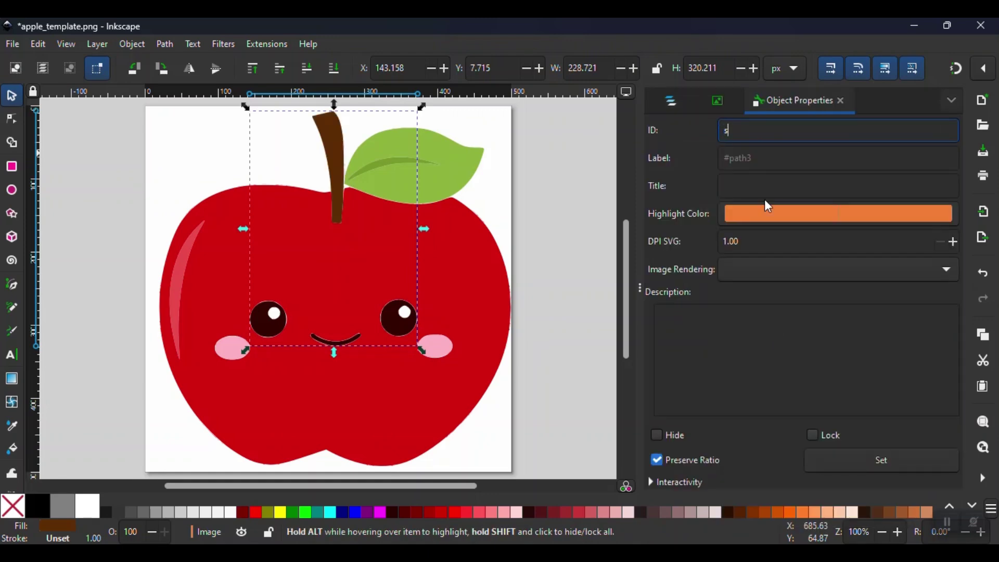
text(tem)
key(Return)
click(840, 101)
Step: Merge path5 and path6, the two green leaf shapes, into one path with Union
click(859, 245)
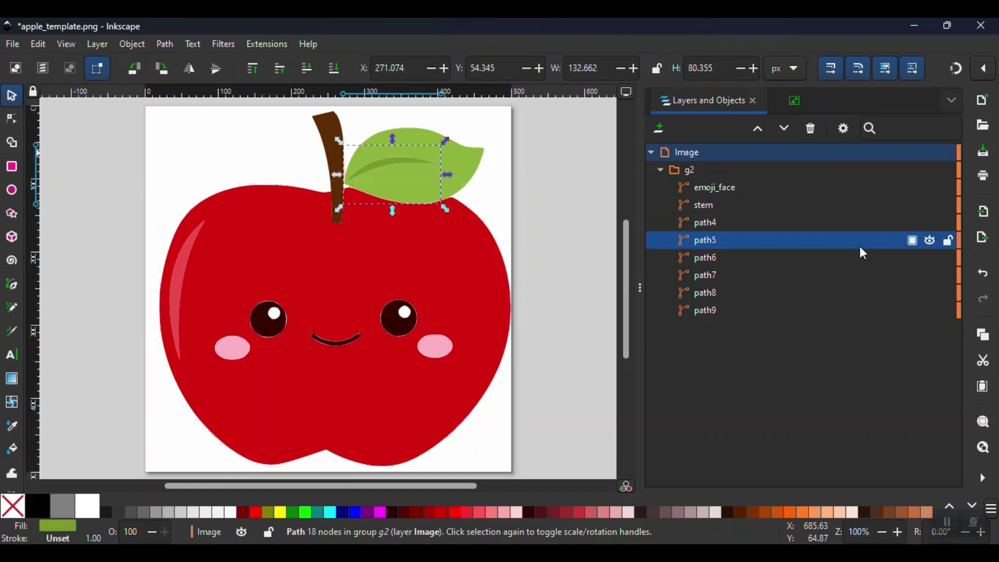
shift+click(720, 263)
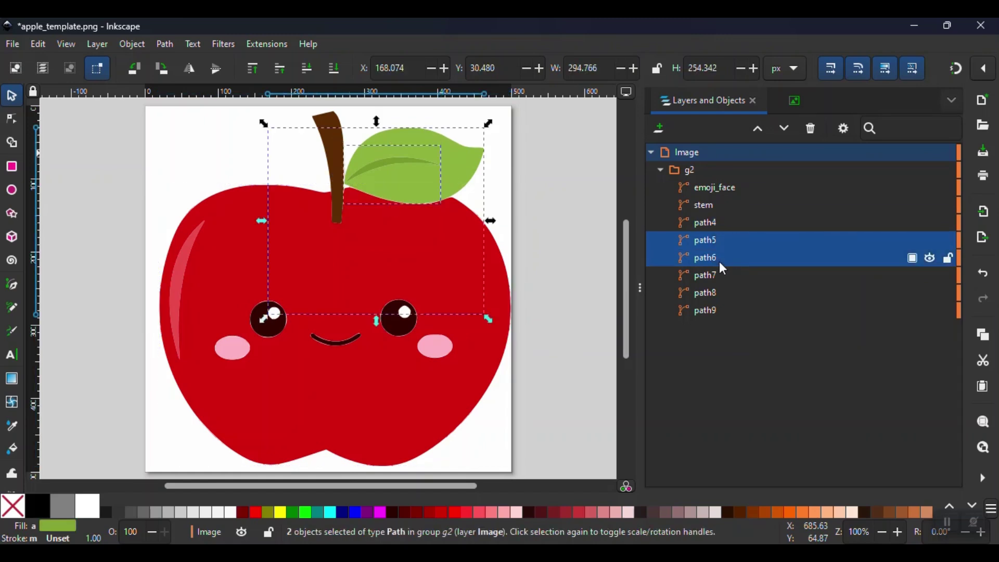
click(164, 45)
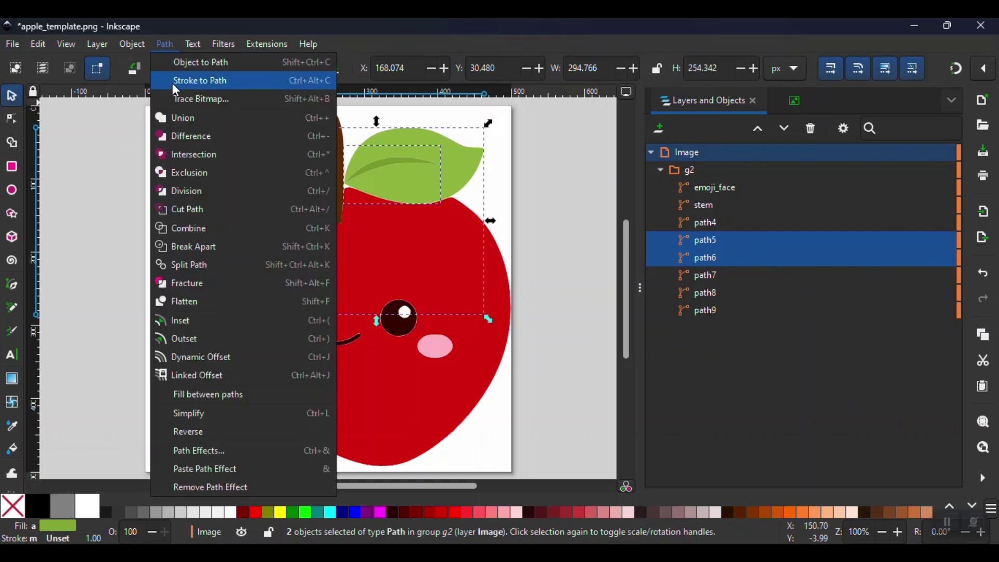
click(187, 123)
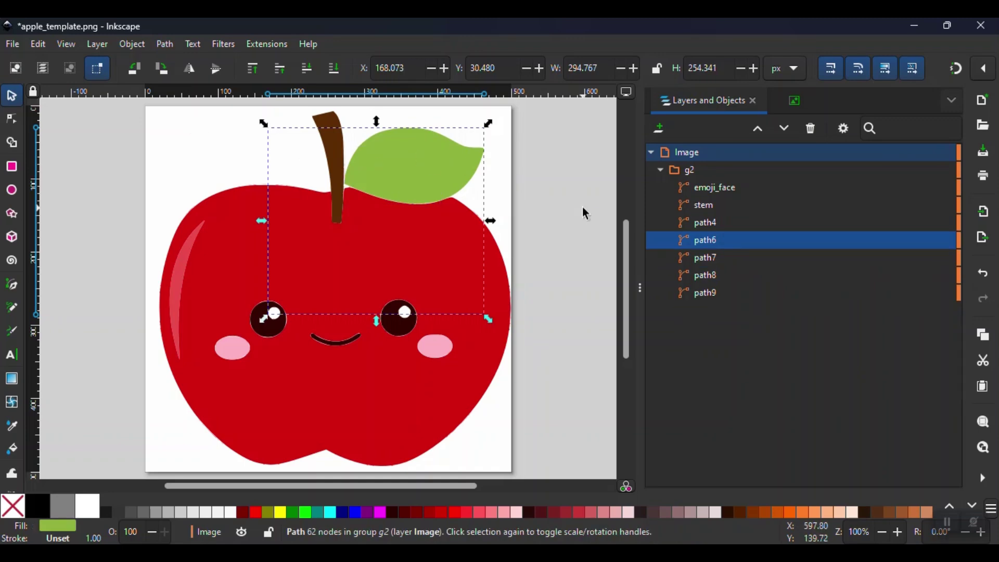
Step: Set the ID of the merged green leaf path to leaf in its object properties
right_click(807, 249)
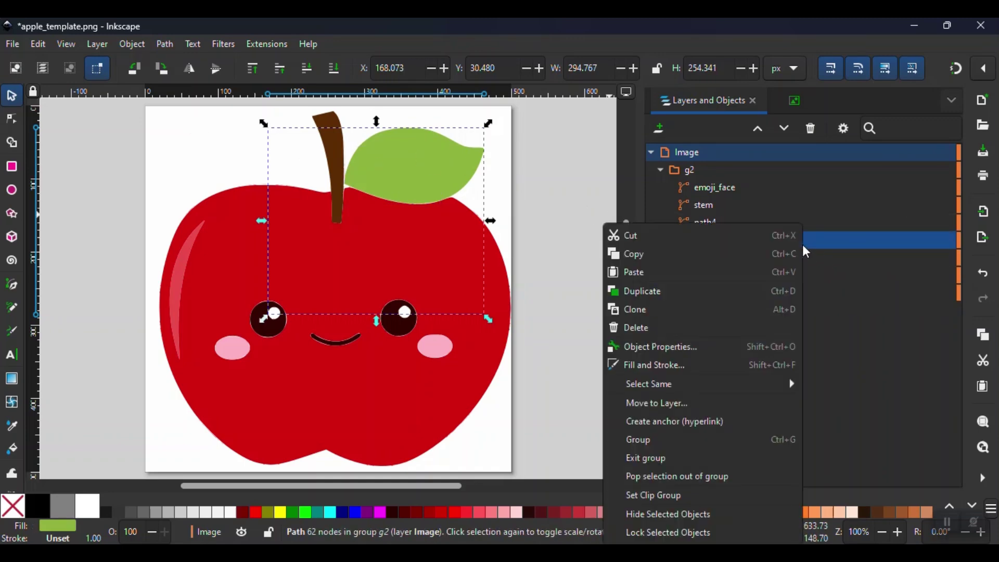
click(687, 345)
text(leaf)
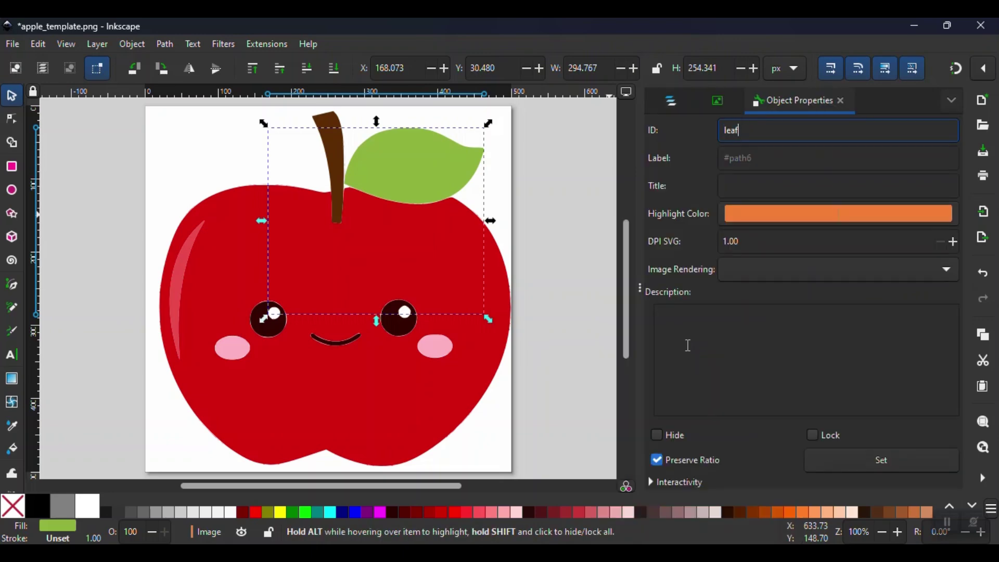
click(670, 102)
Step: Toggle path7's visibility off and on to identify it, and move it above leaf in the object list
click(731, 258)
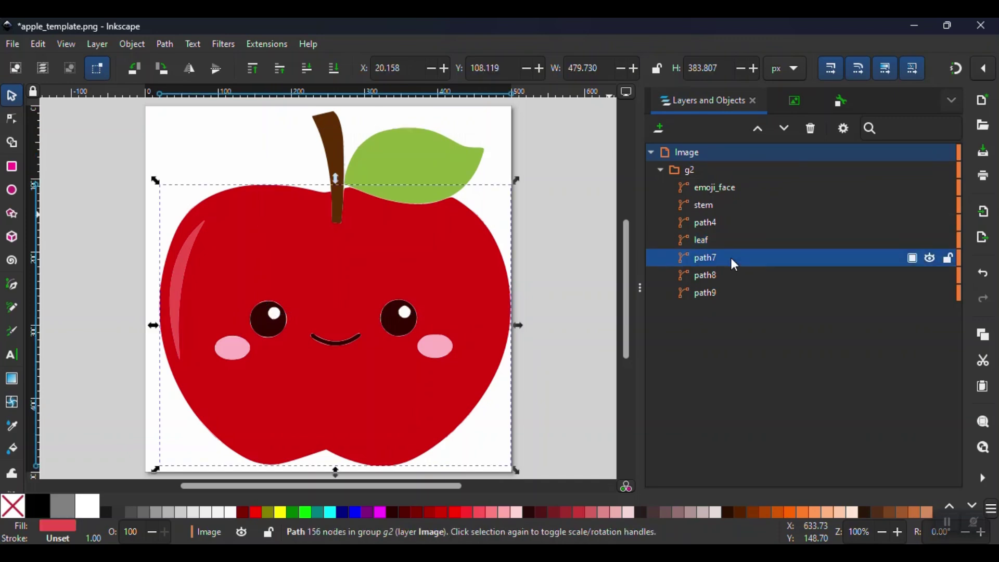
click(929, 259)
click(929, 258)
drag(712, 258, 722, 236)
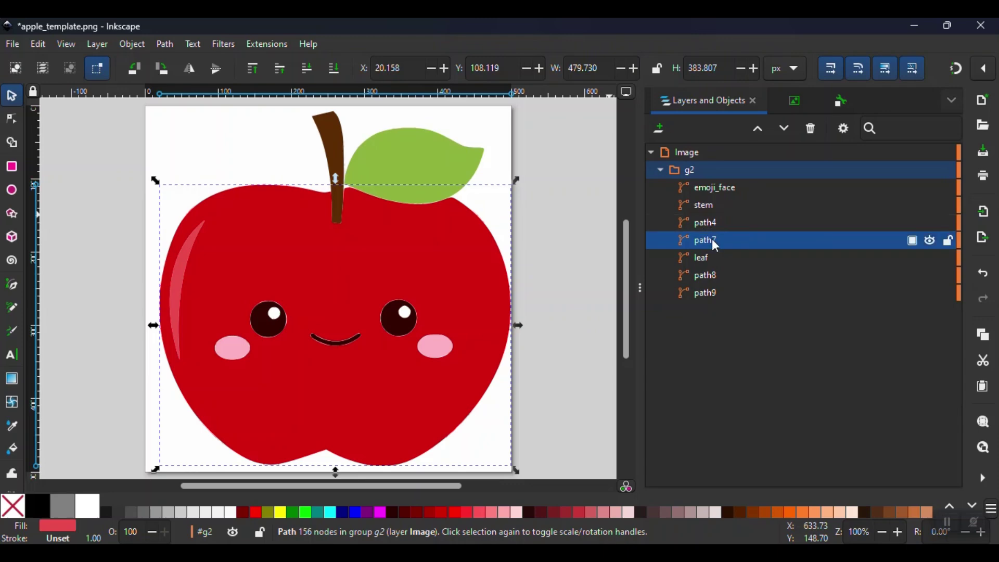
Step: Merge path4 and path7 into a single apple body shape with Union
shift+click(741, 220)
click(168, 44)
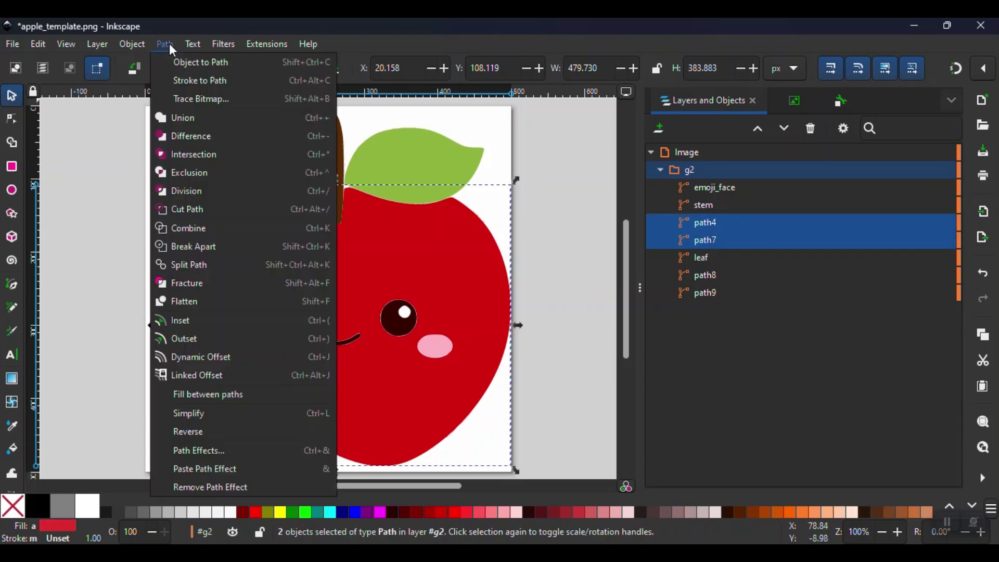
click(177, 116)
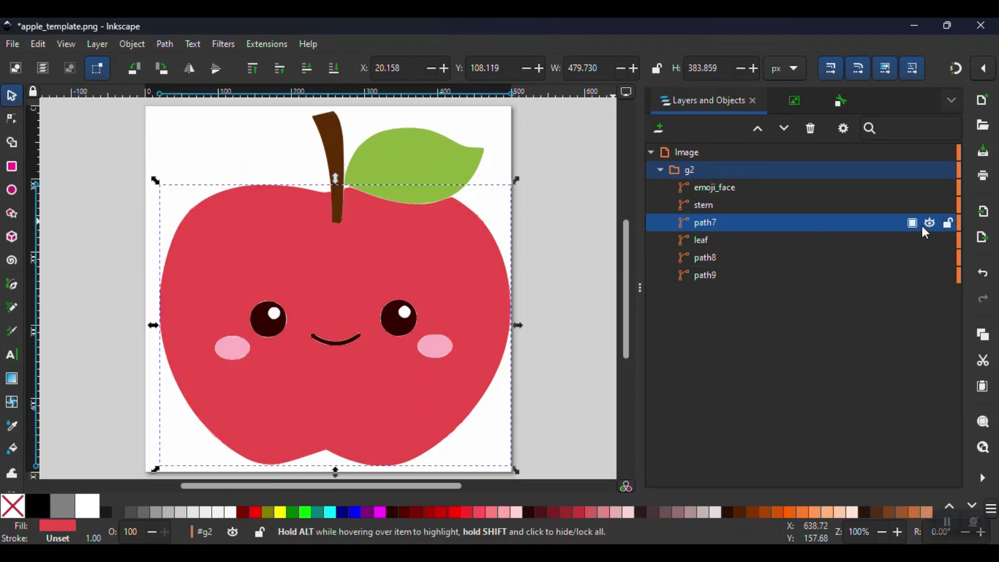
Step: Set the ID of the merged apple body path to body and return to the object list
right_click(881, 224)
click(781, 343)
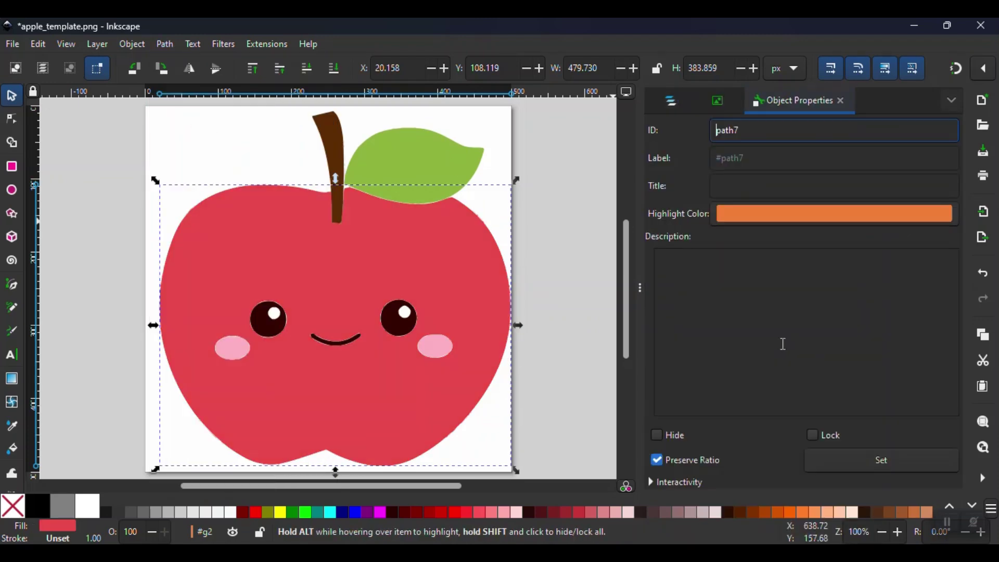
click(752, 130)
key(ctrl+a)
text(body)
click(839, 101)
key(ctrl+shift+l)
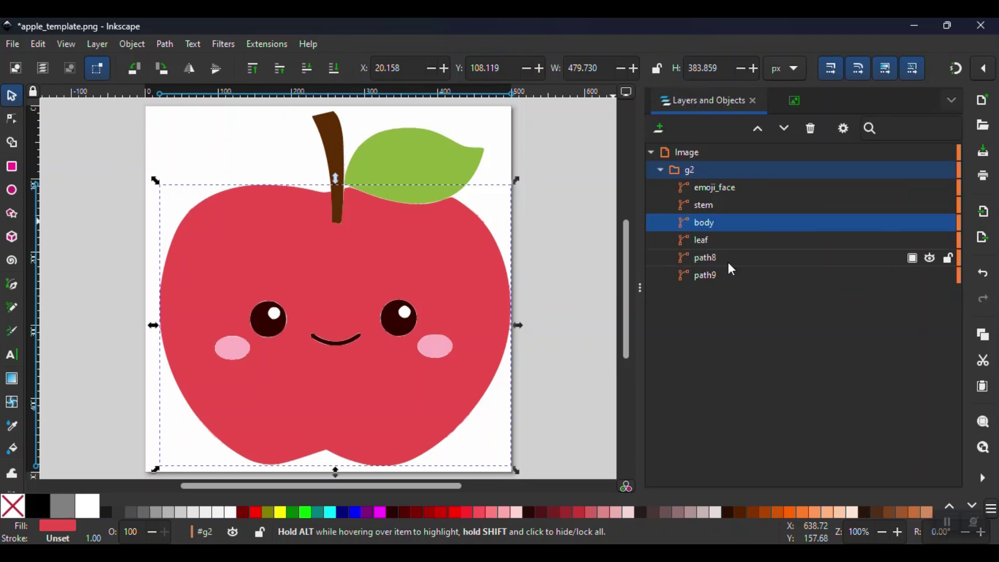
Step: Set the ID of path8, the pink cheeks, to blush in its object properties
click(728, 260)
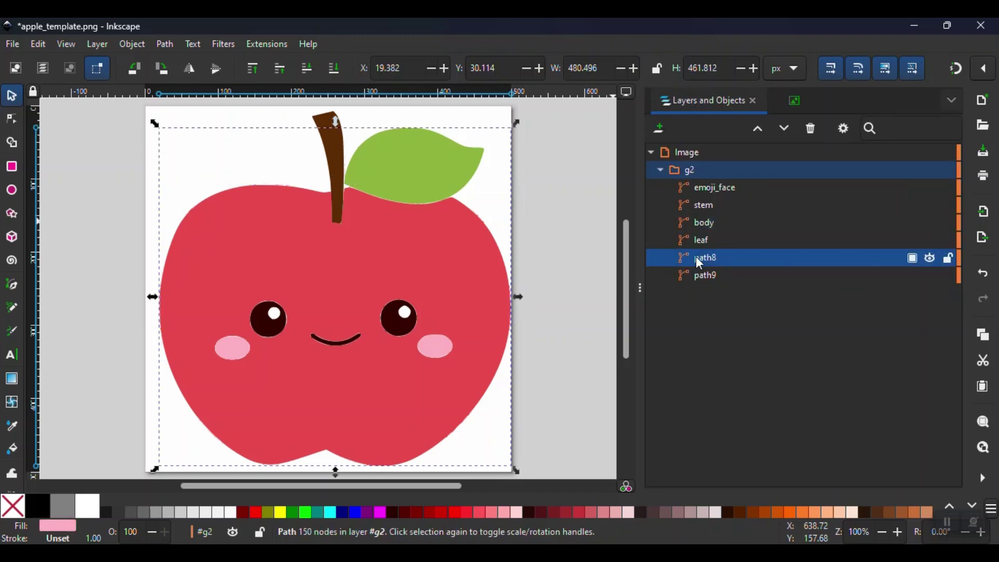
key(ctrl+shift+o)
text(blush)
click(840, 101)
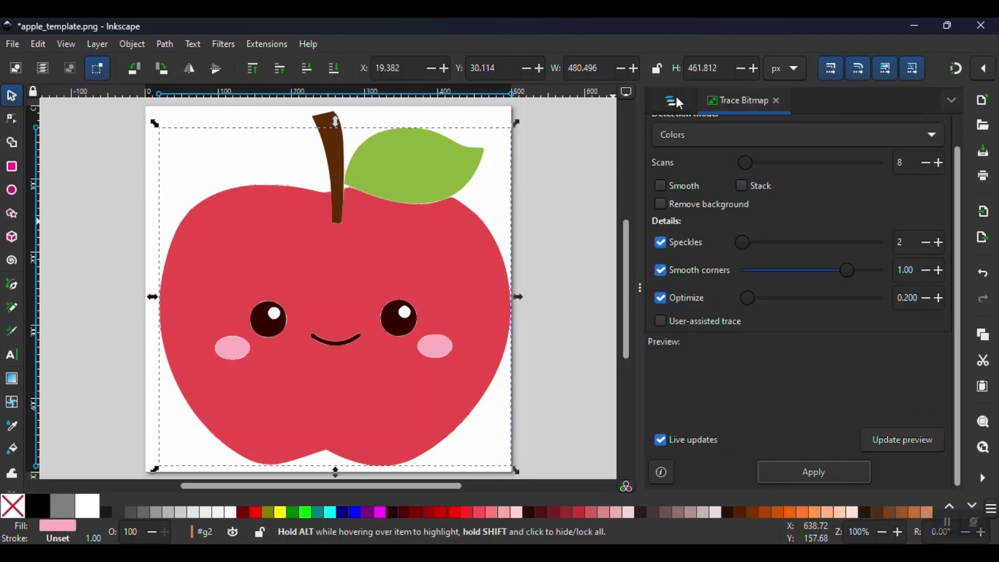
Step: Delete path9, the white background path, from the traced group in the object list
click(676, 96)
click(725, 276)
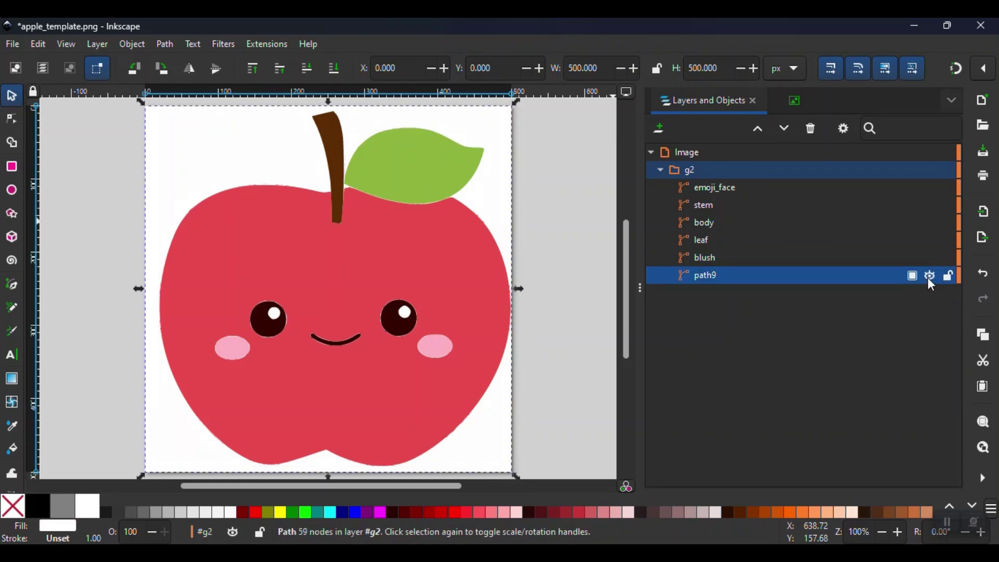
click(810, 128)
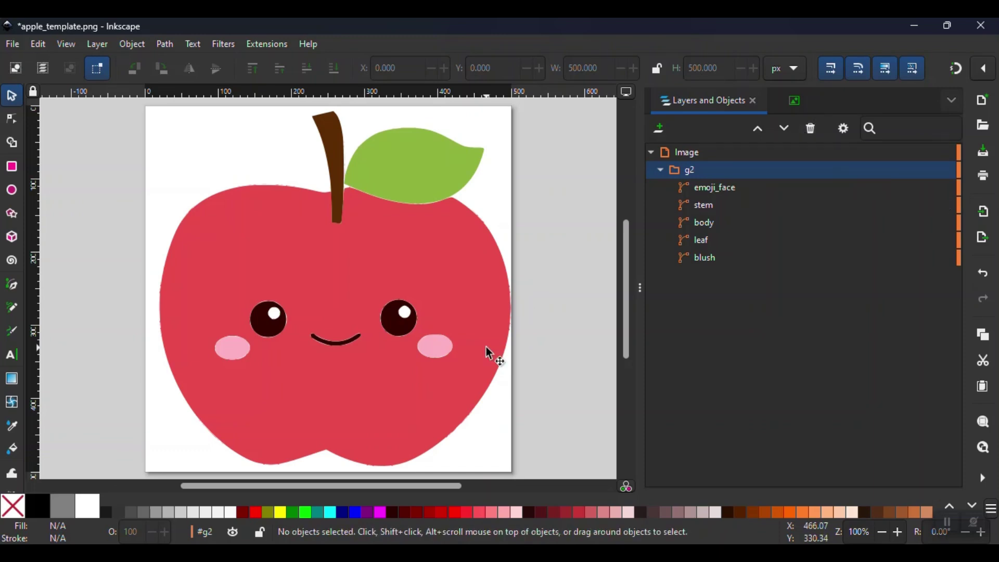
Step: Set the ID of the traced group g2 to keep and return to the object list
right_click(809, 170)
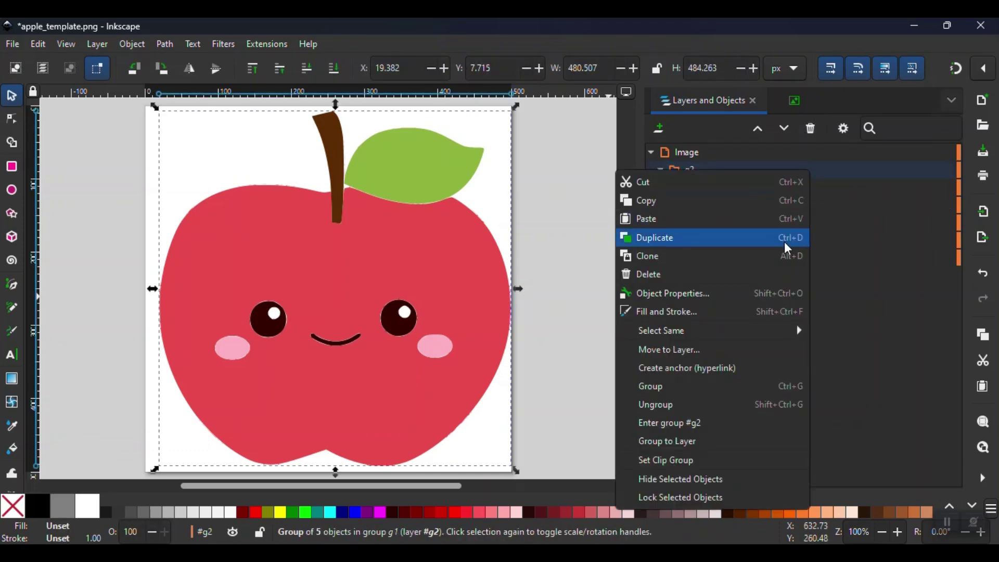
click(744, 294)
click(762, 136)
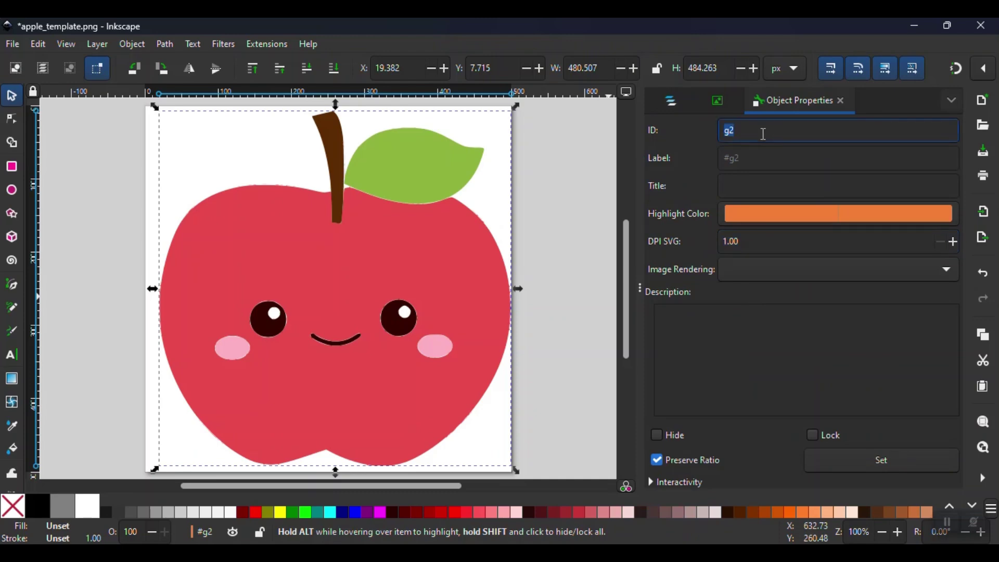
text(keep)
key(Return)
click(671, 100)
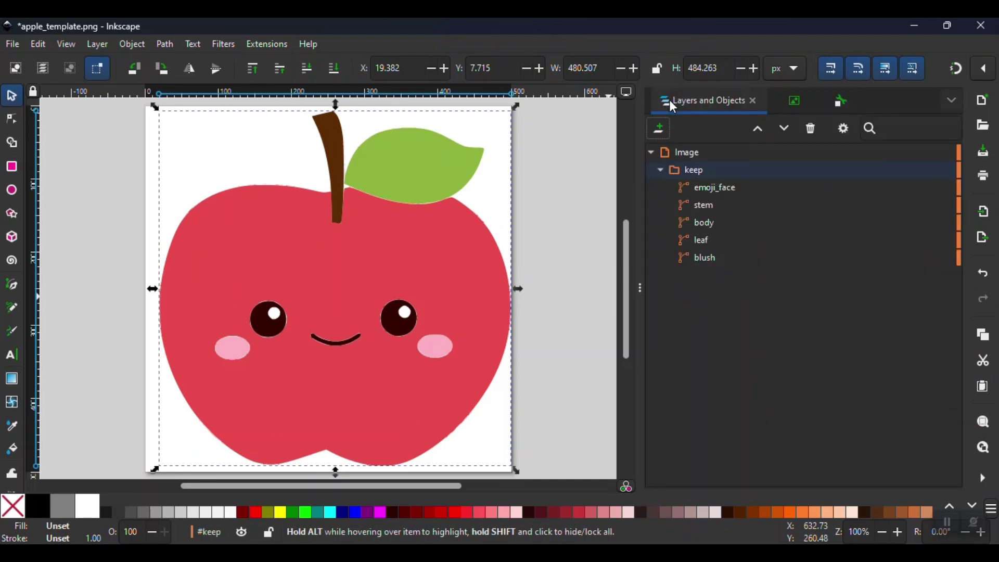
Step: Move body and the keep group out of the Image layer to the root level, with body above keep, and expand keep
click(723, 223)
drag(723, 221, 711, 147)
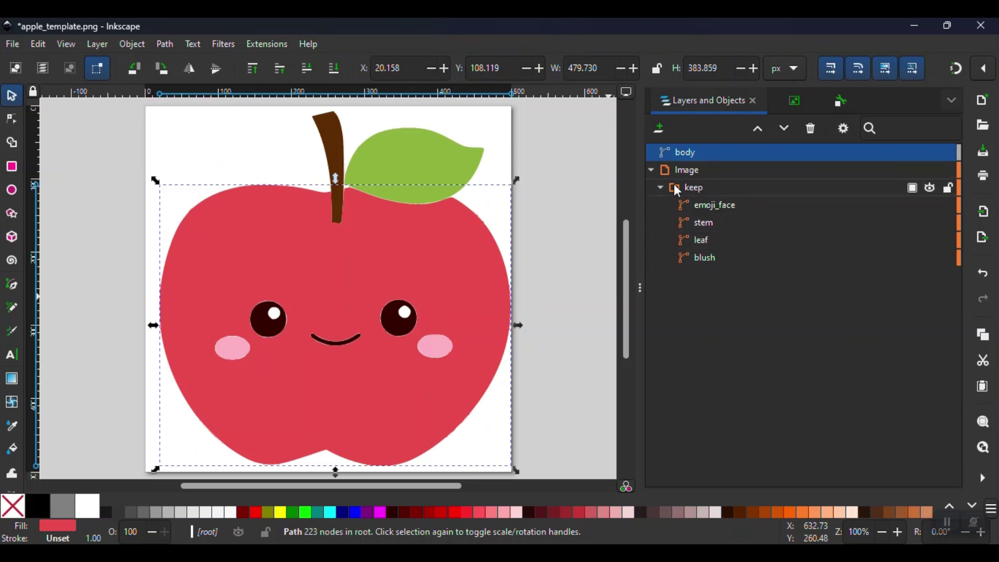
drag(689, 193, 695, 163)
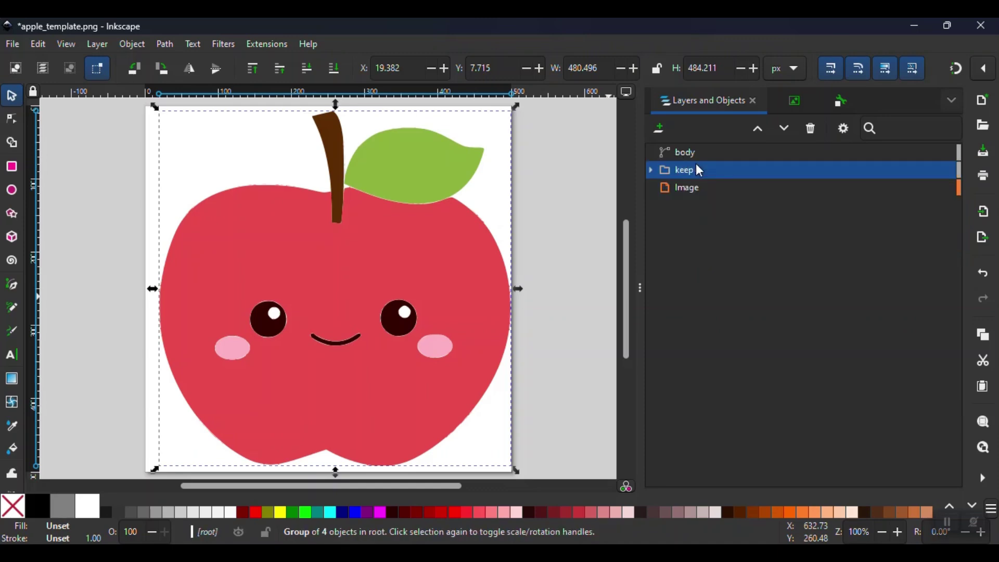
click(651, 169)
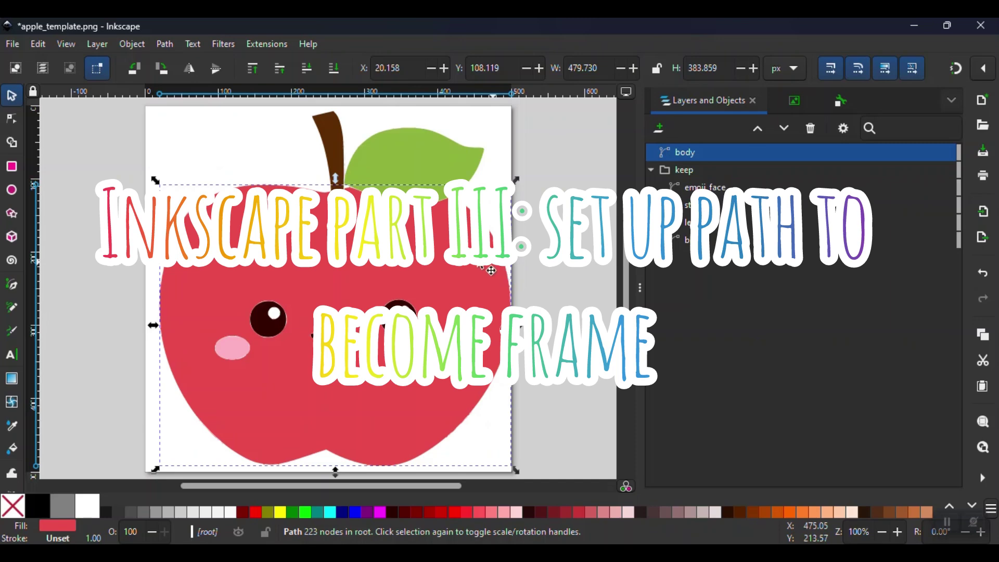
Step: Import logo_pattern.jpg from the apple_frame_video folder as an embedded image with DPI from file and automatic rendering mode
click(11, 45)
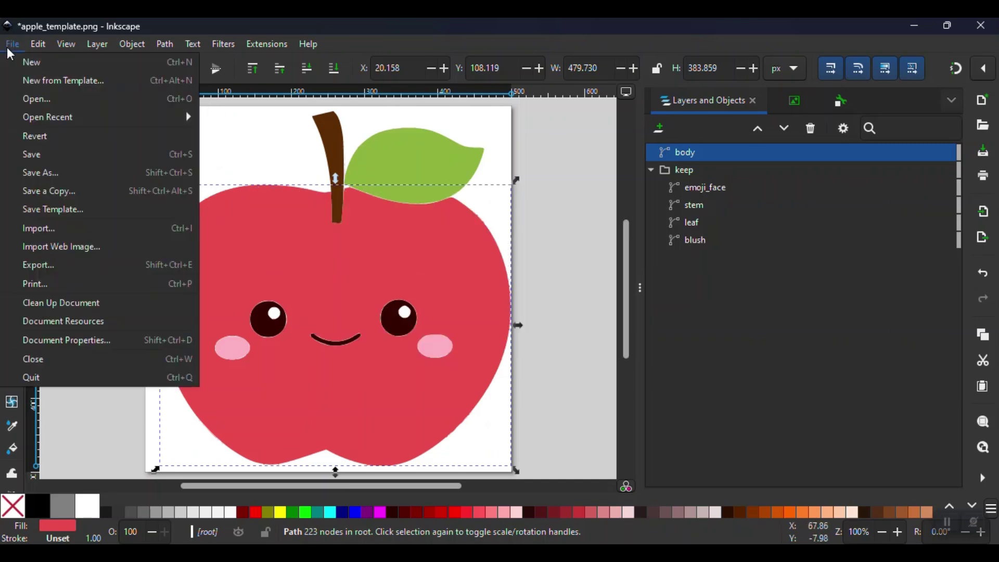
click(63, 229)
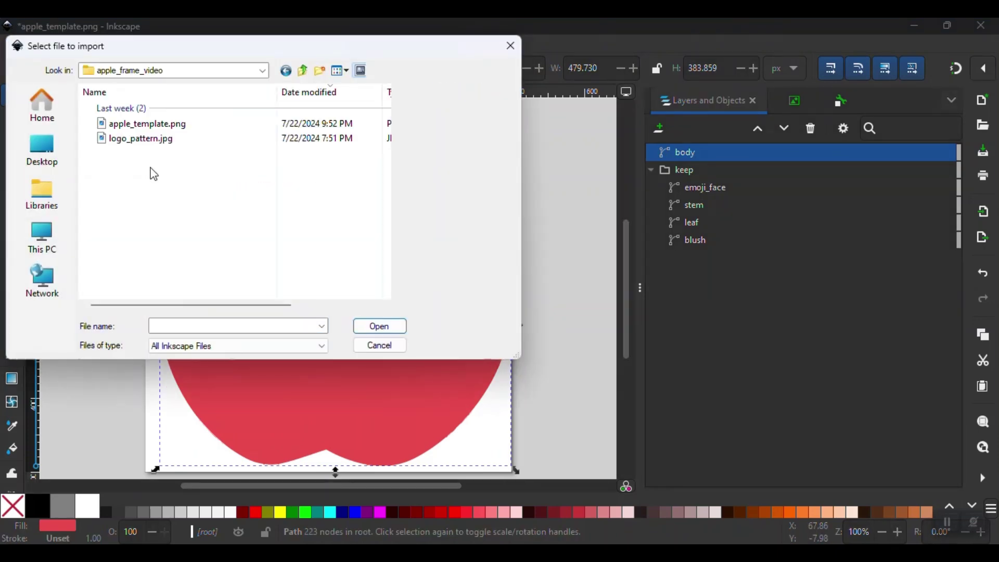
click(116, 139)
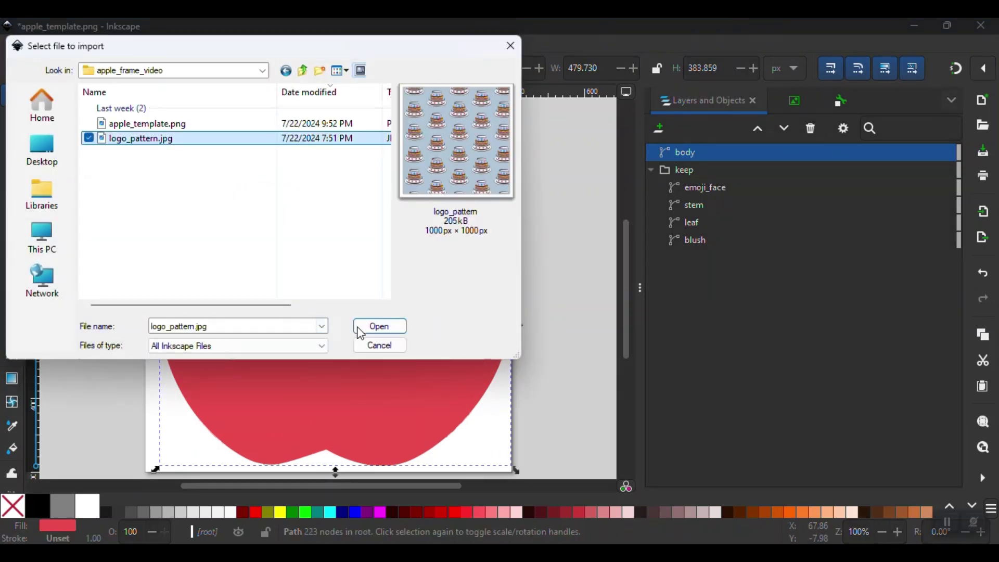
click(379, 326)
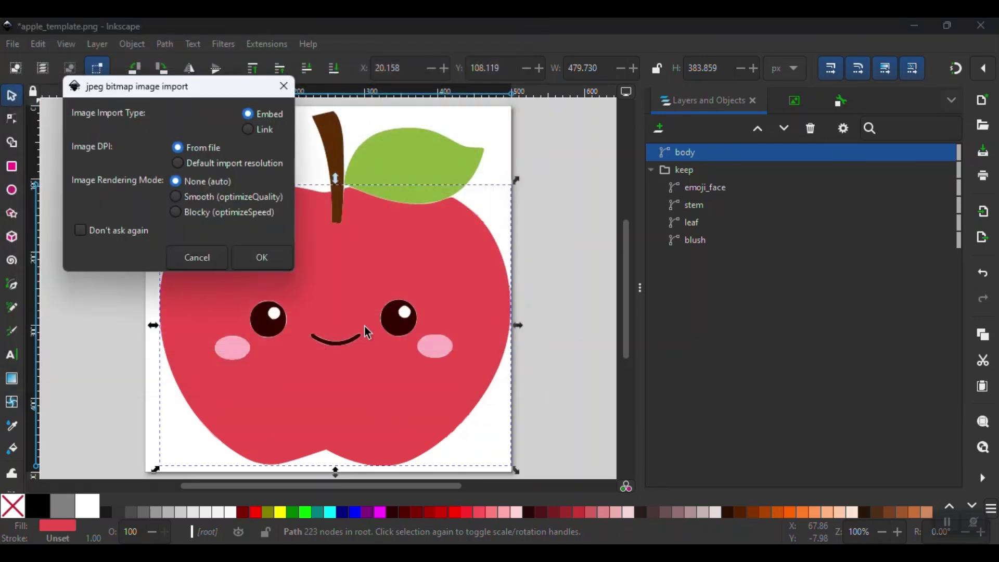
click(258, 258)
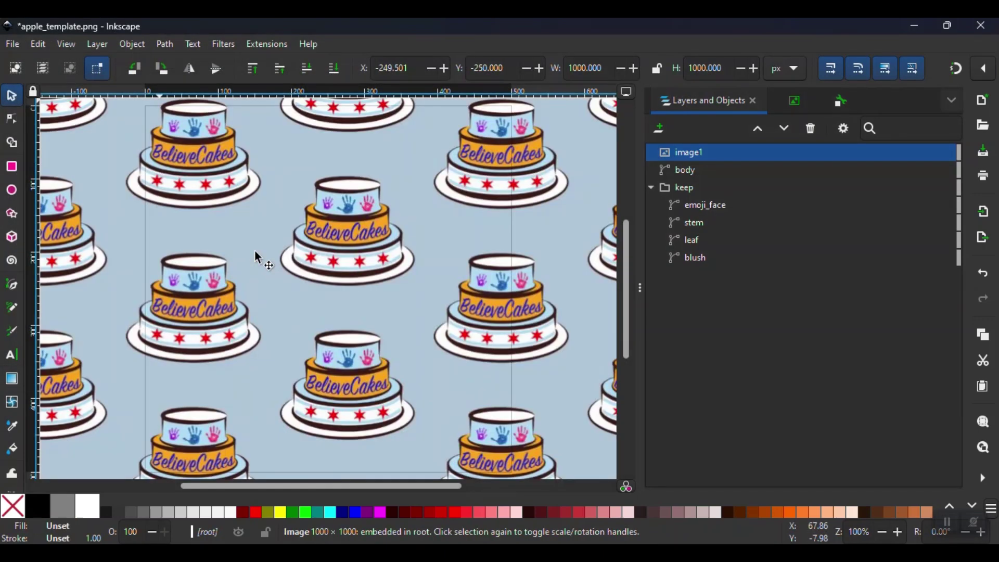
scroll(528, 299, down, 3)
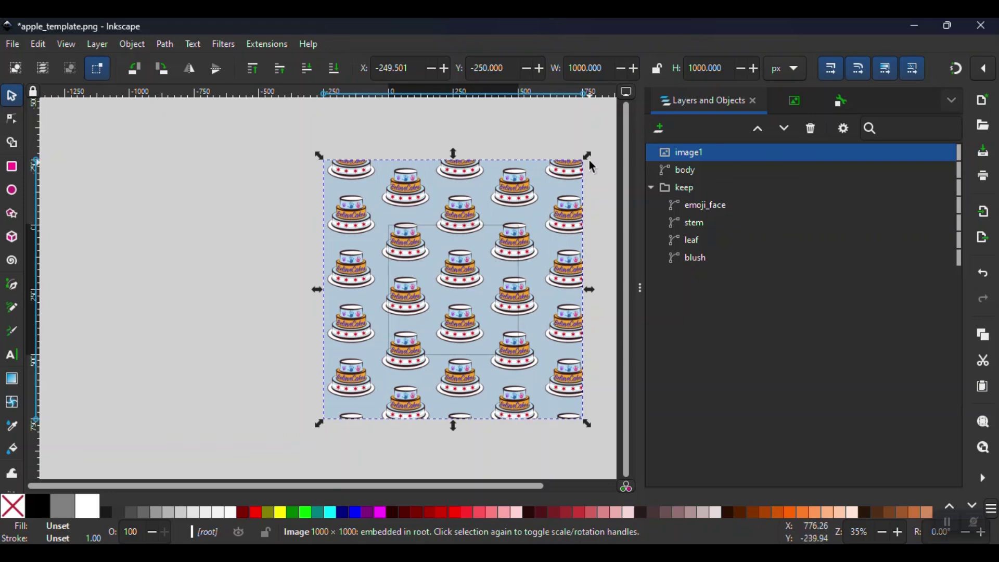
Step: Scale the pattern image down to about 512 px square and position it over the apple's body
drag(589, 161, 475, 267)
drag(450, 376, 508, 330)
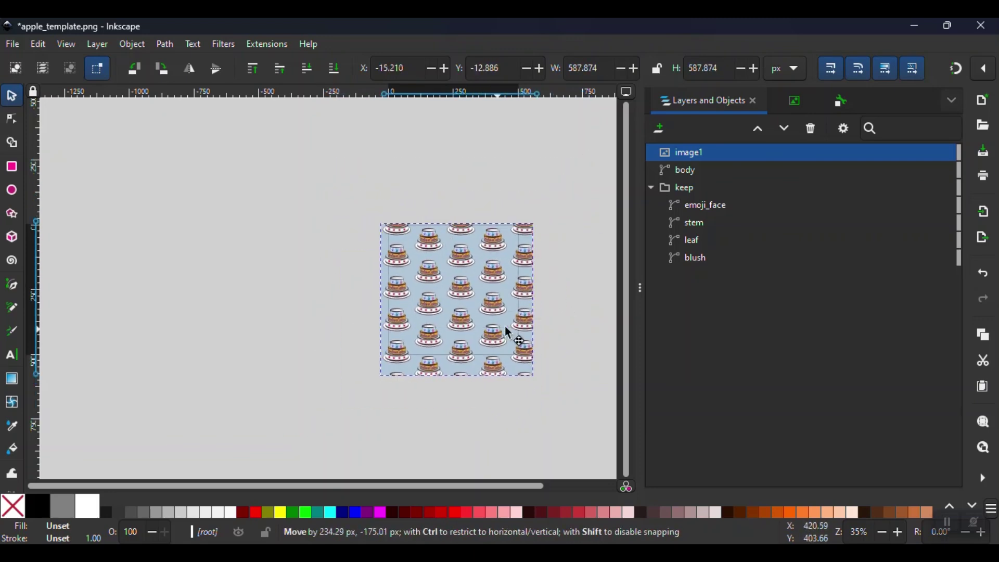
scroll(531, 291, up, 2)
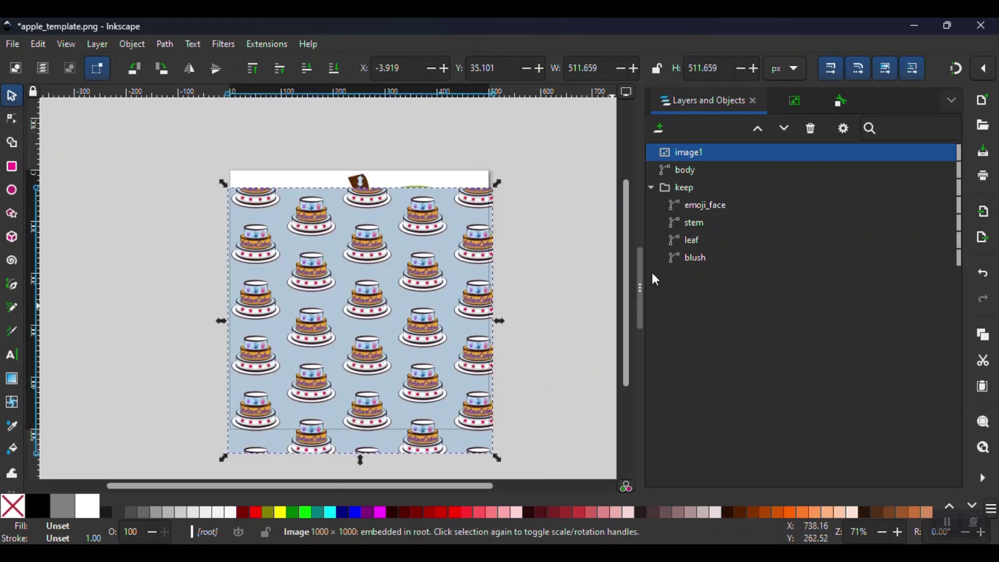
Step: Move body above the pattern image in the object list and clip the image to the body path
click(701, 170)
mouse_move(701, 169)
mouse_down()
mouse_move(696, 141)
mouse_move(696, 149)
mouse_up()
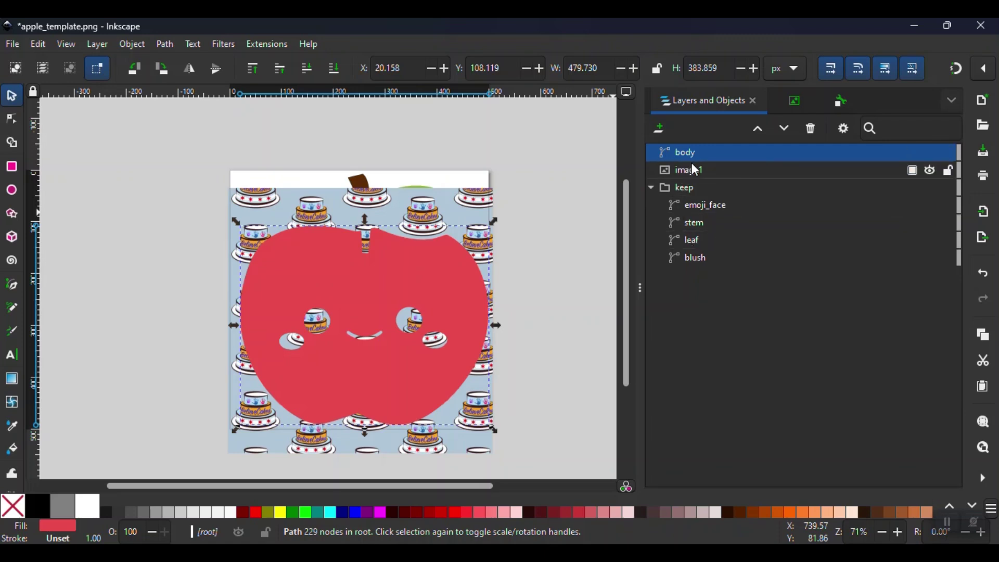
shift+click(692, 167)
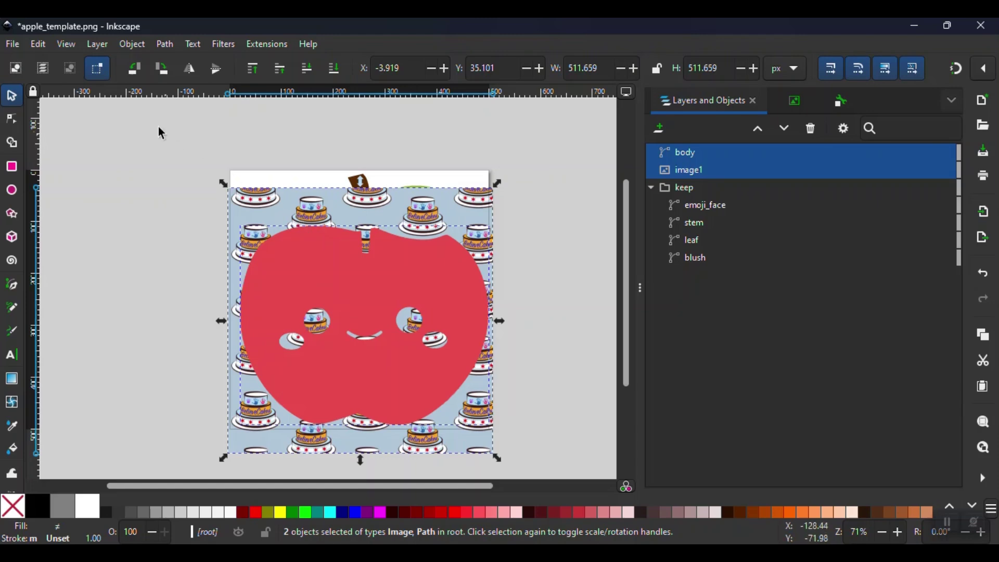
click(131, 44)
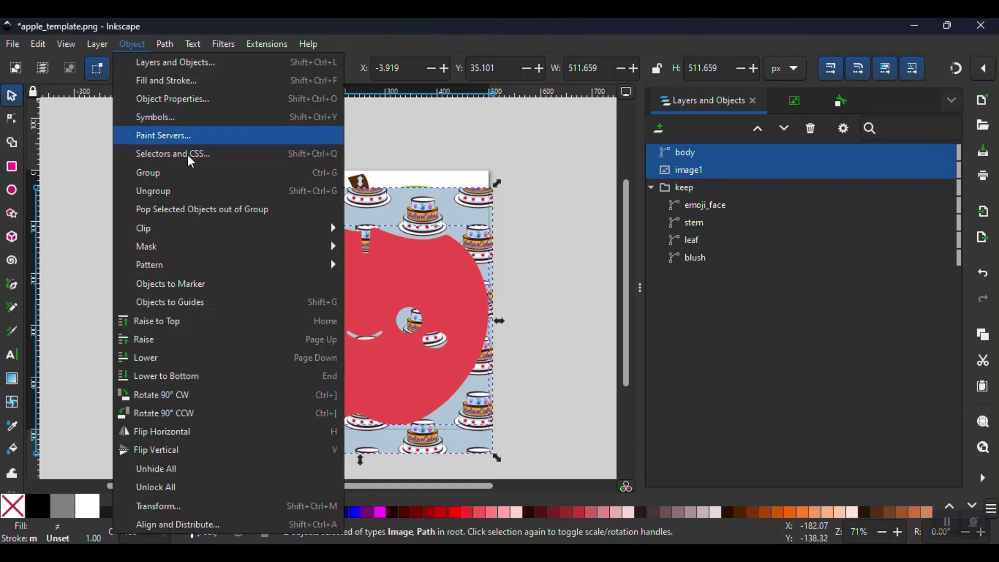
mouse_move(277, 229)
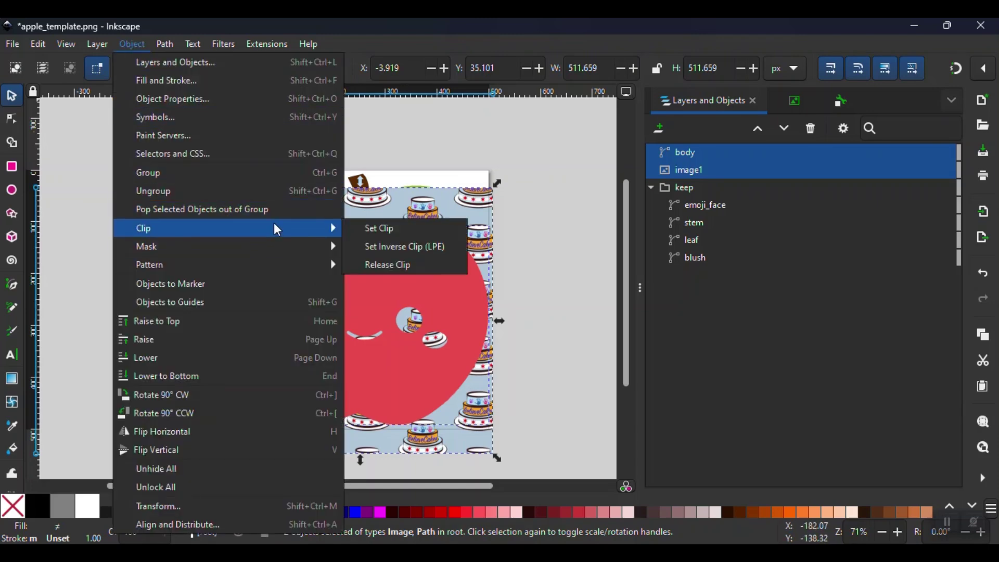
click(373, 234)
click(612, 304)
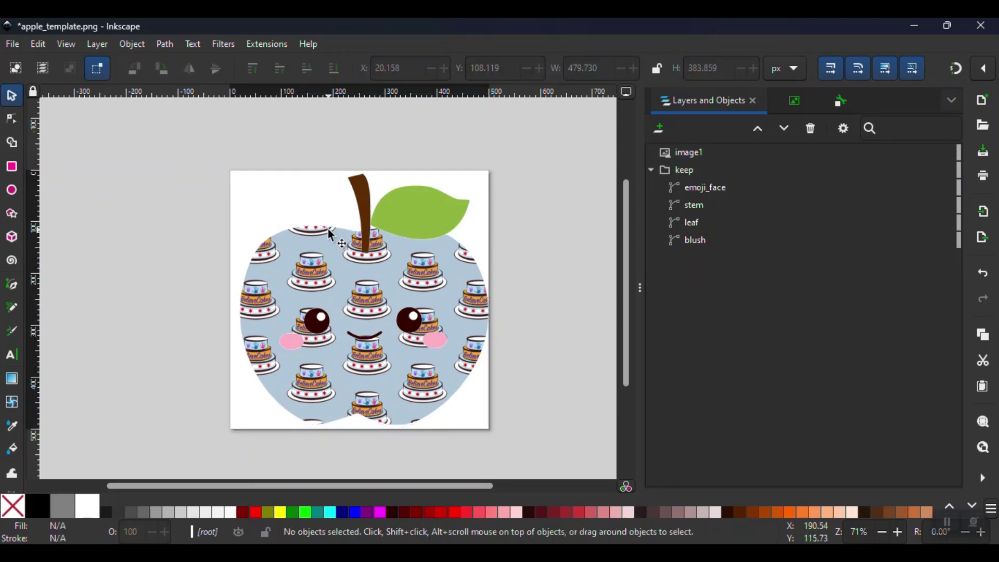
Step: Export the page as a Portable Document Format file named apple_template.pdf
click(14, 46)
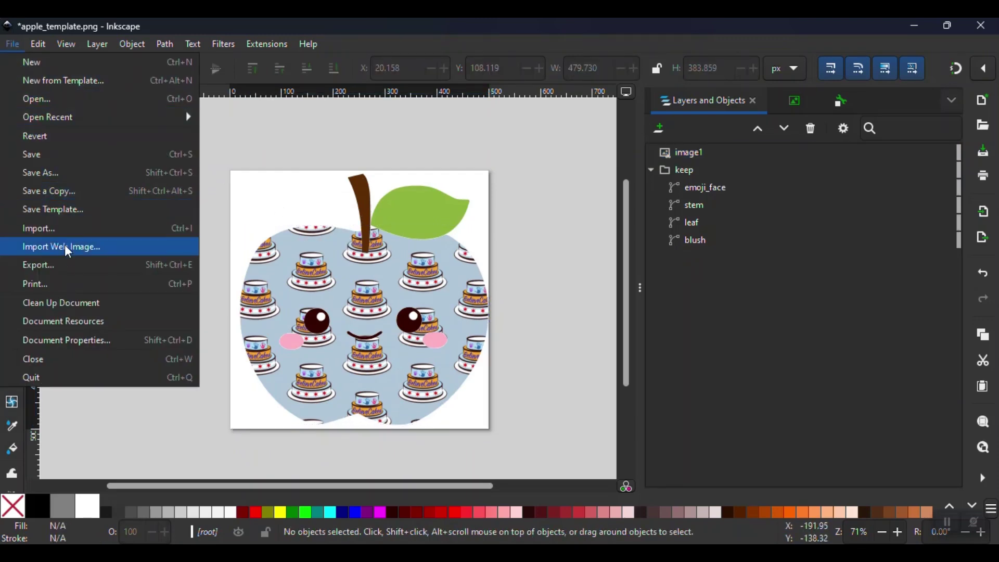
click(73, 265)
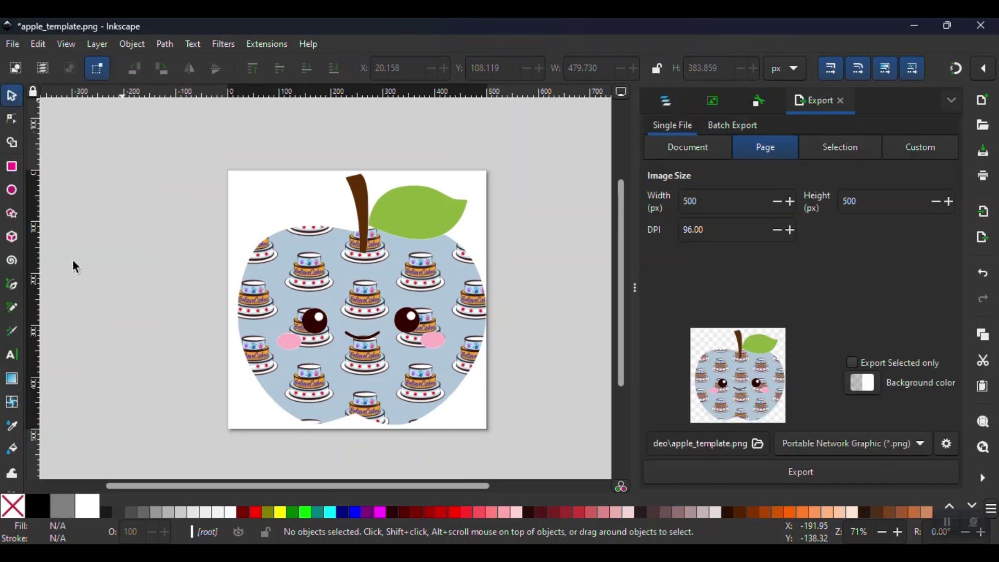
click(840, 443)
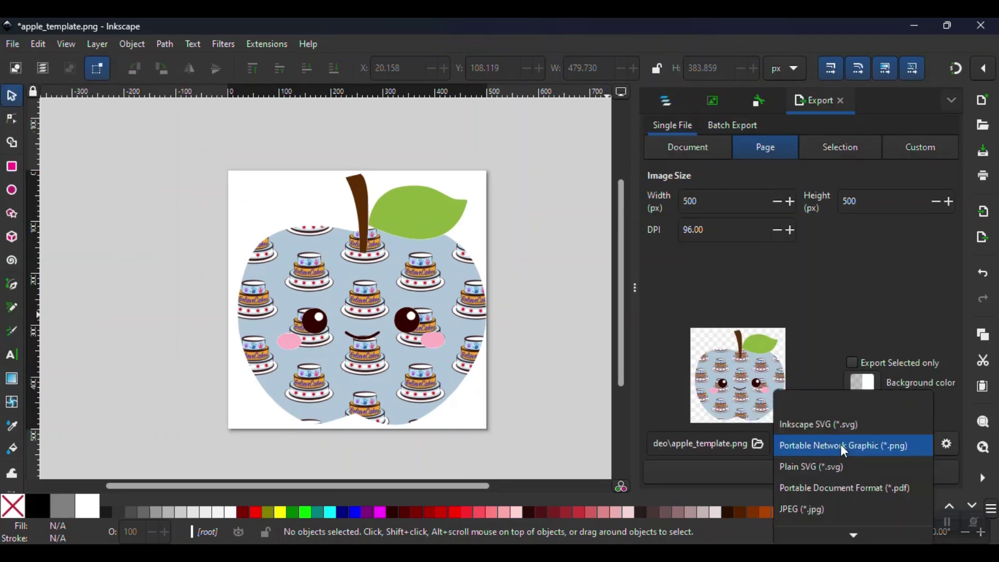
click(826, 483)
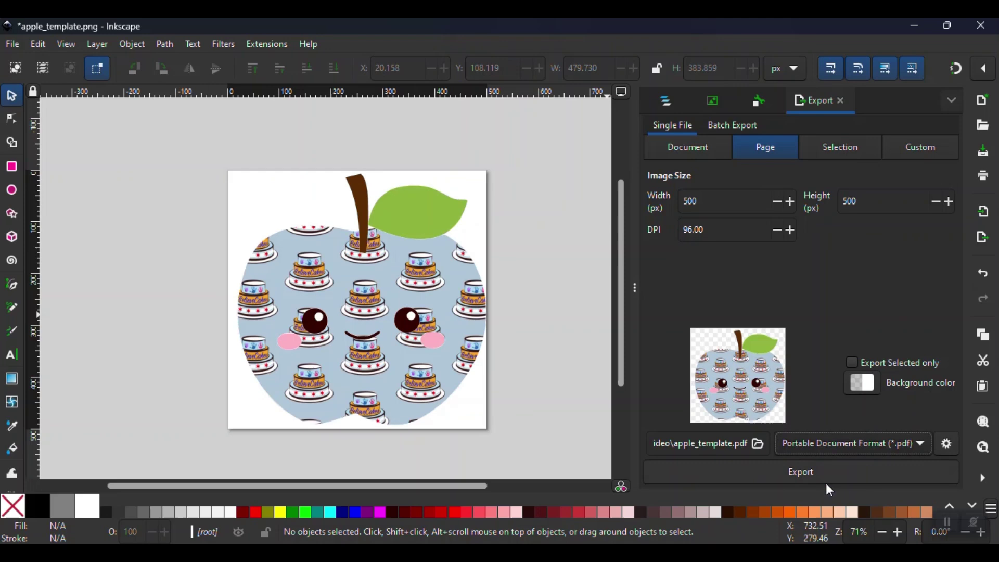
click(786, 470)
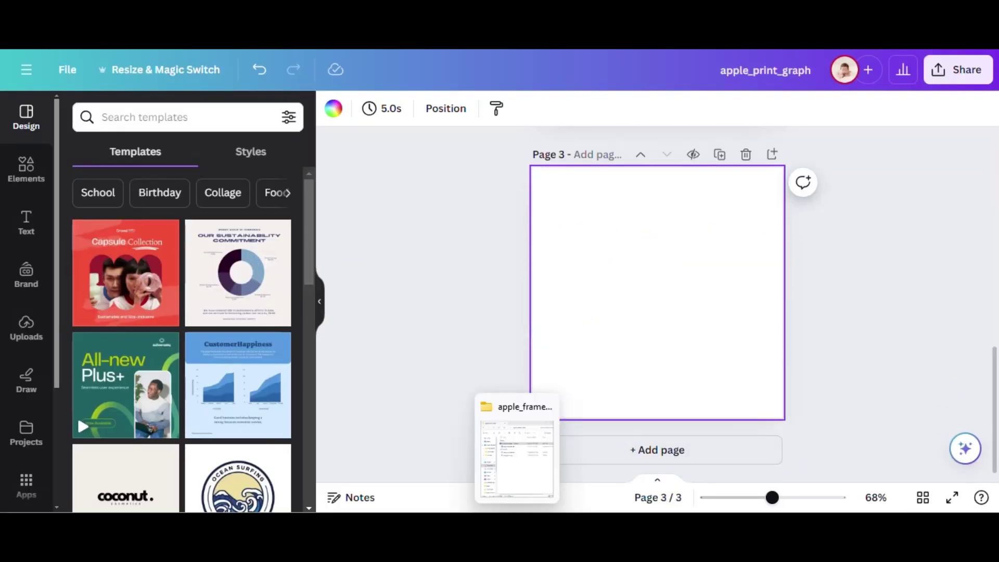
Step: Switch to Canva, place the exported PDF on page 3 of apple_print_graph, and remove the cake pattern from the apple's body frame
click(515, 446)
drag(697, 166, 401, 237)
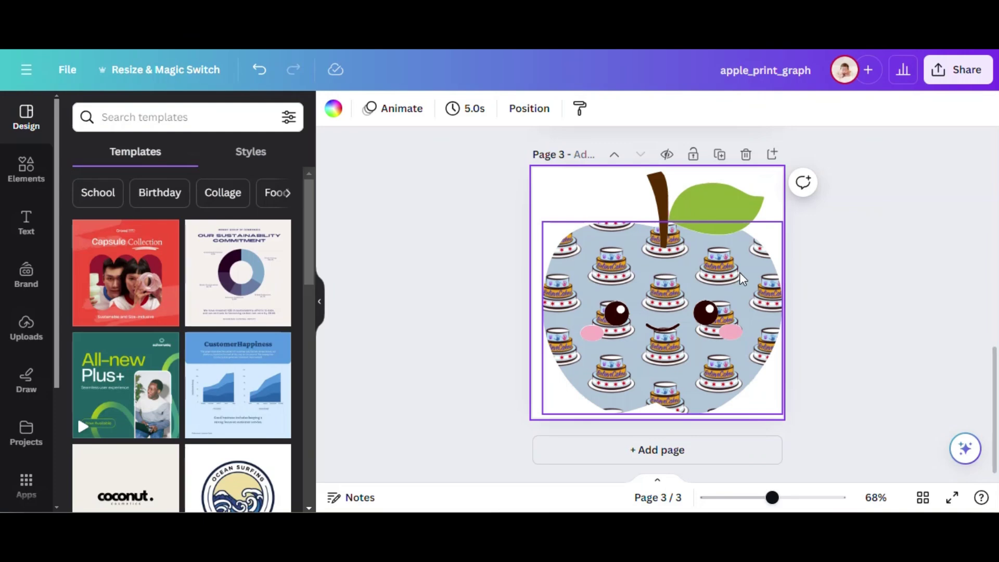
click(742, 278)
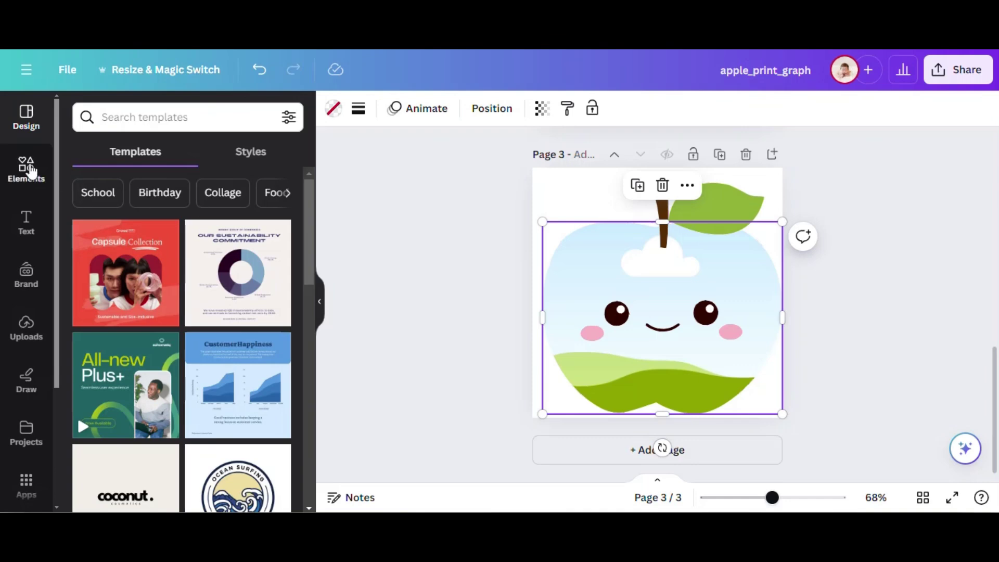
Step: Search the elements for back to school photos and fill the apple frame with the multilingual handwritten BACK TO SCHOOL photo
click(26, 167)
click(144, 117)
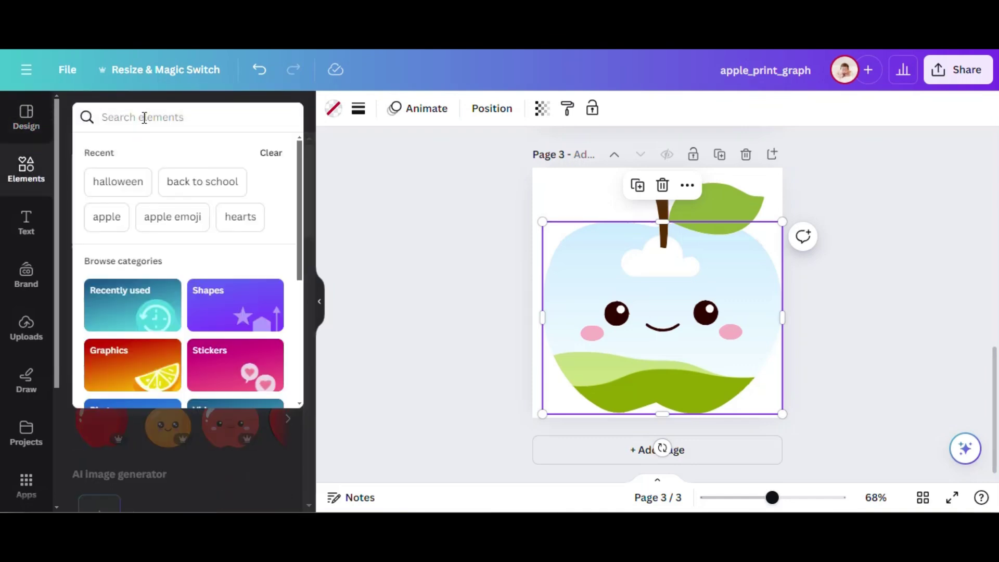
click(188, 182)
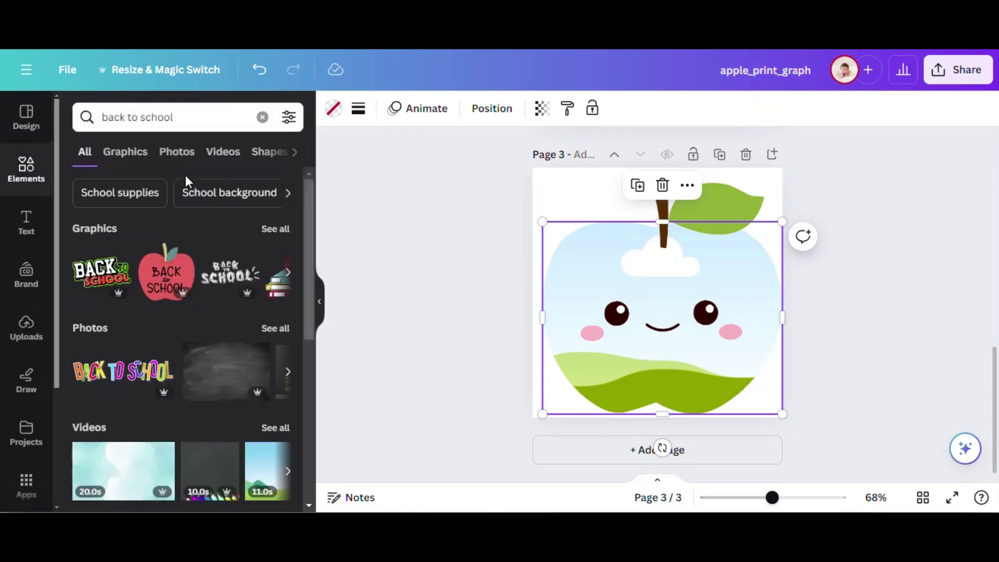
click(275, 328)
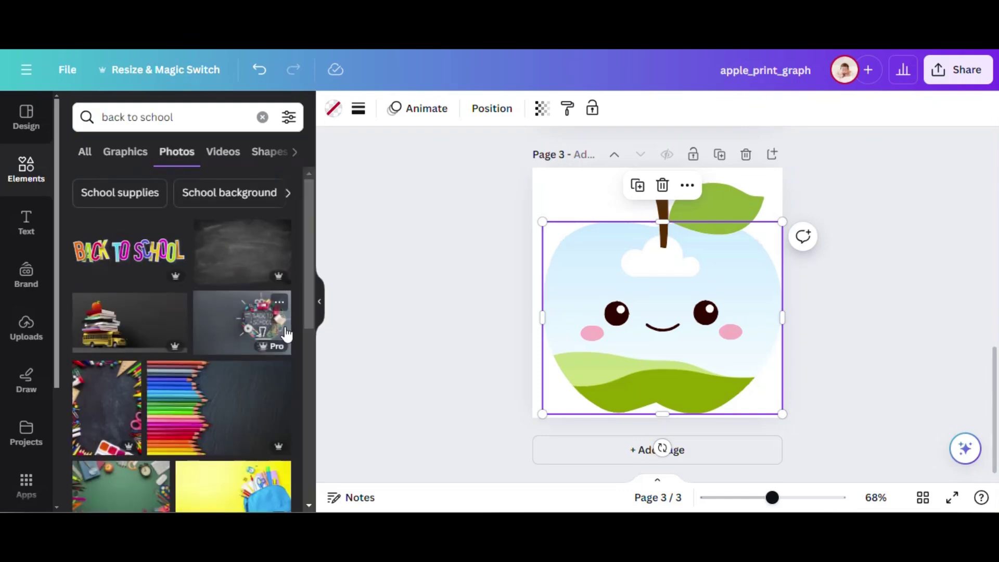
scroll(251, 390, down, 5)
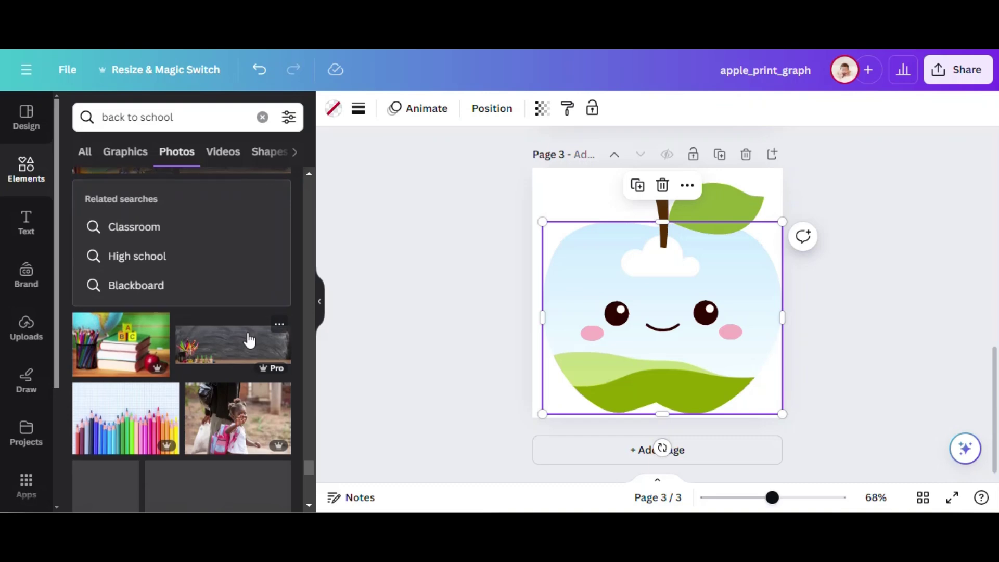
scroll(247, 338, down, 4)
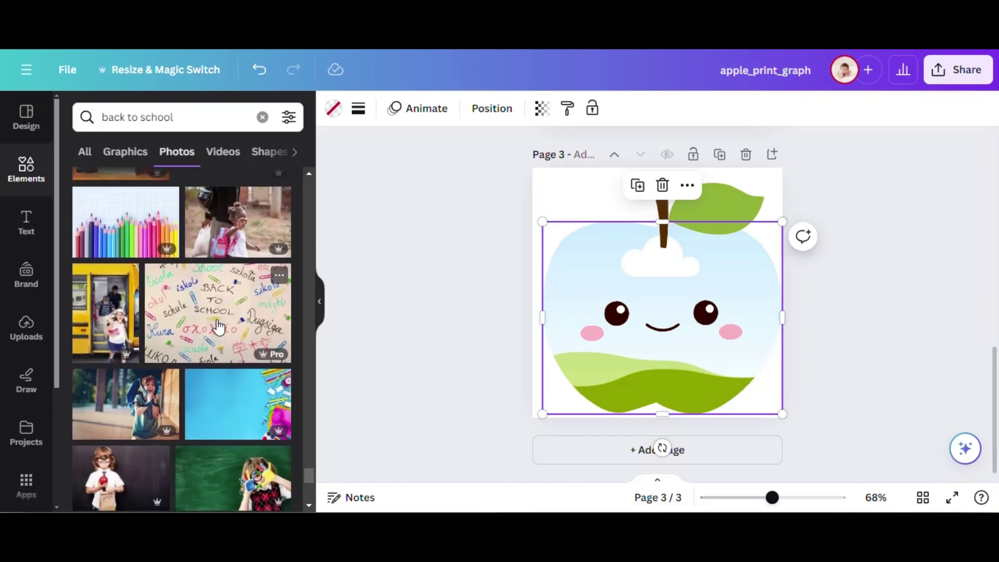
drag(218, 327, 617, 305)
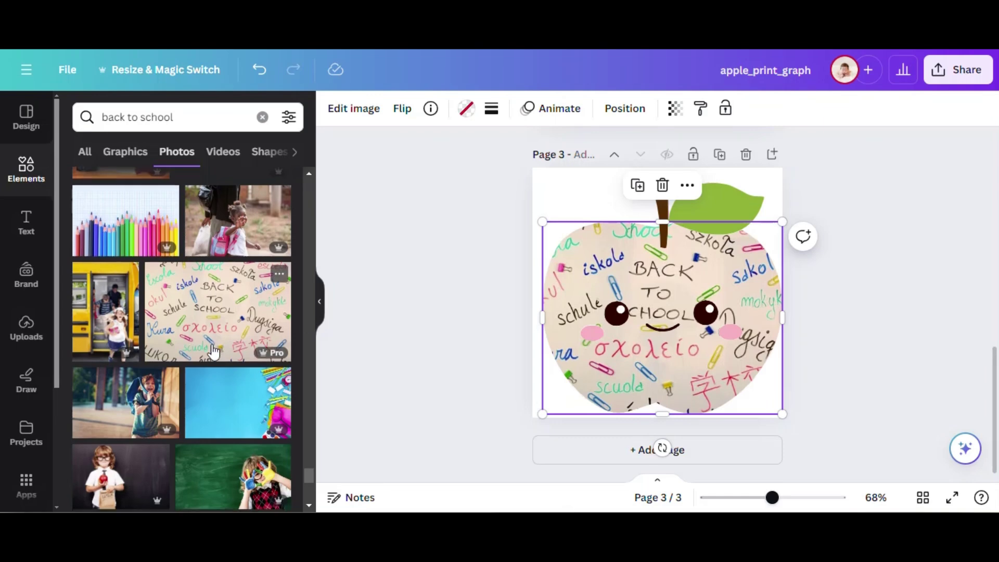
Step: Replace the apple frame's photo with another one from the back to school results
scroll(213, 351, down, 5)
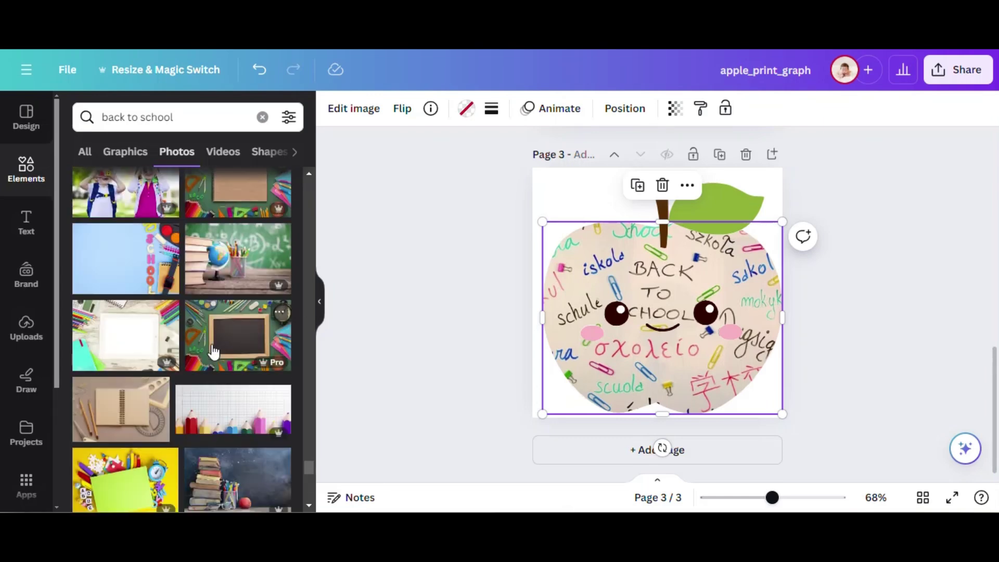
scroll(213, 352, down, 1)
drag(238, 370, 616, 329)
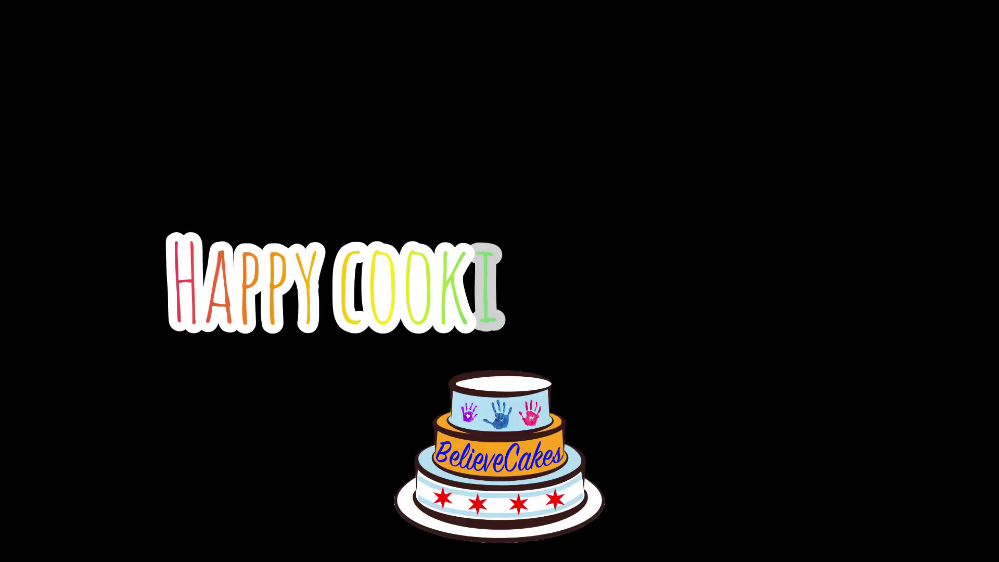